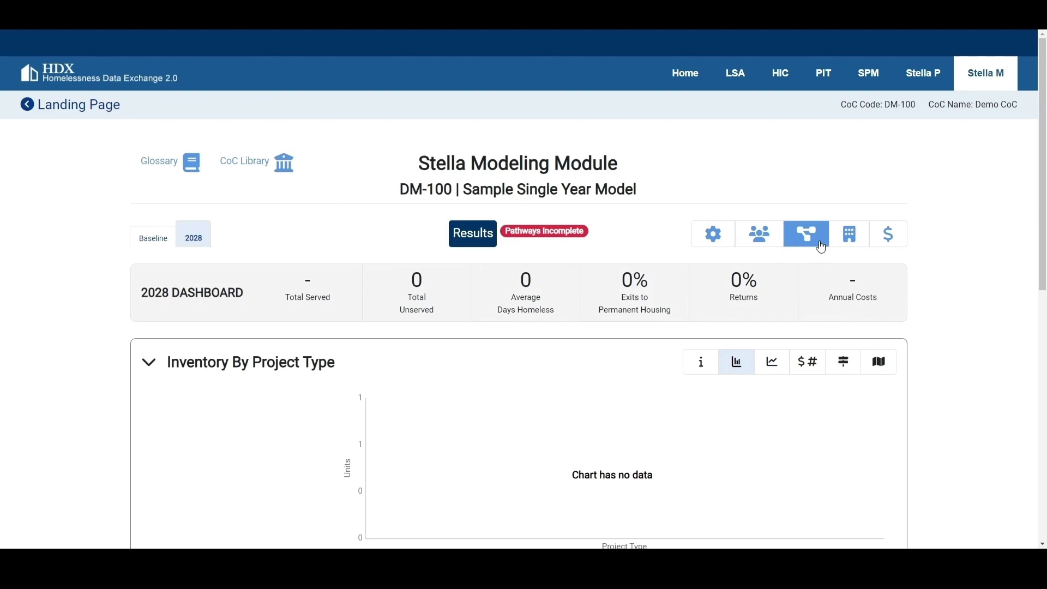
- Open the Inflow pathway model library and view its help information
scroll(616, 328, down, 1)
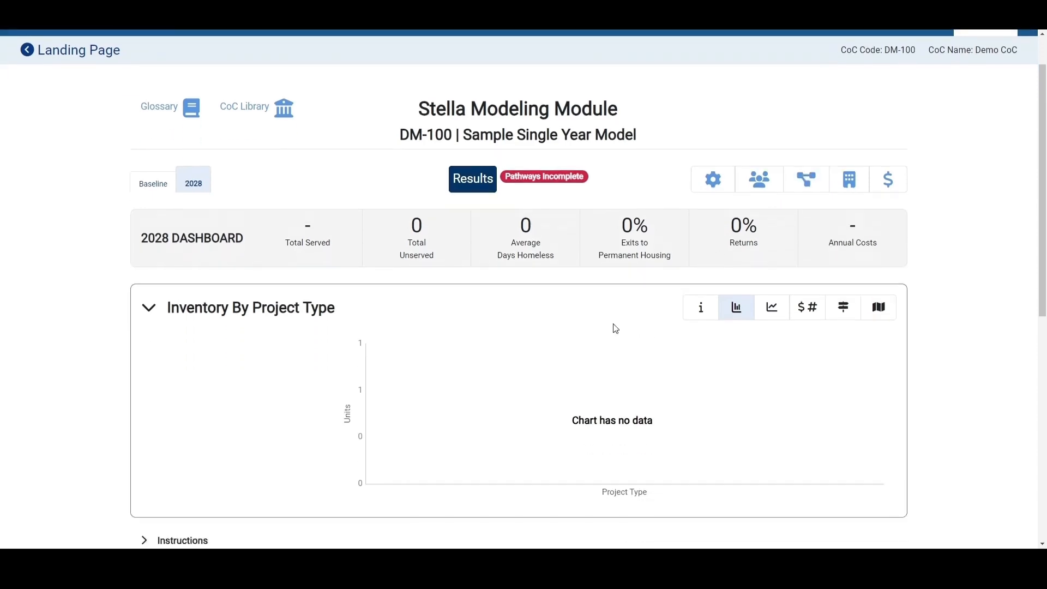
scroll(616, 328, down, 6)
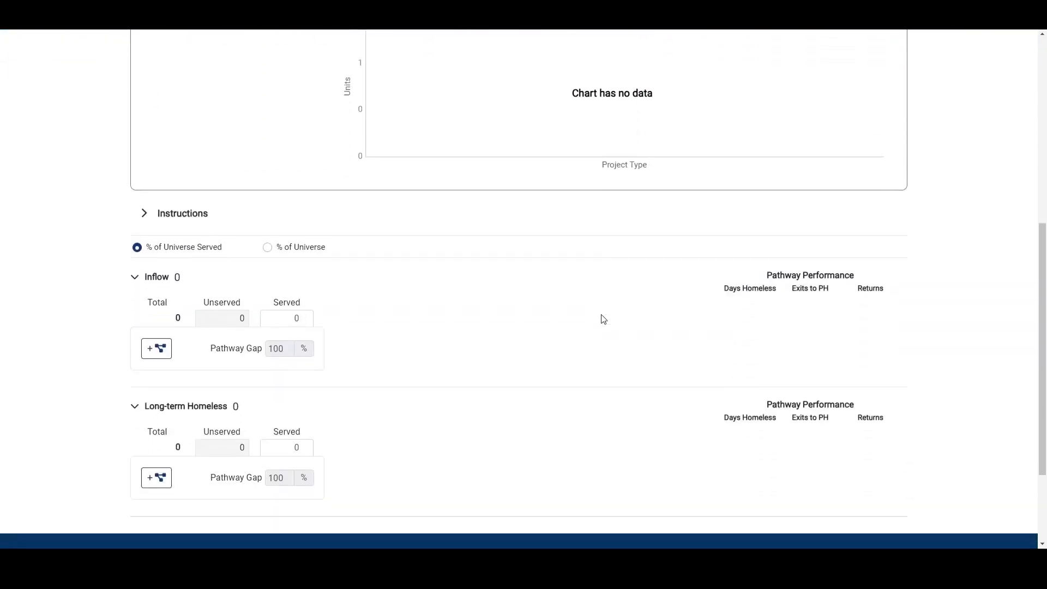
scroll(604, 319, down, 2)
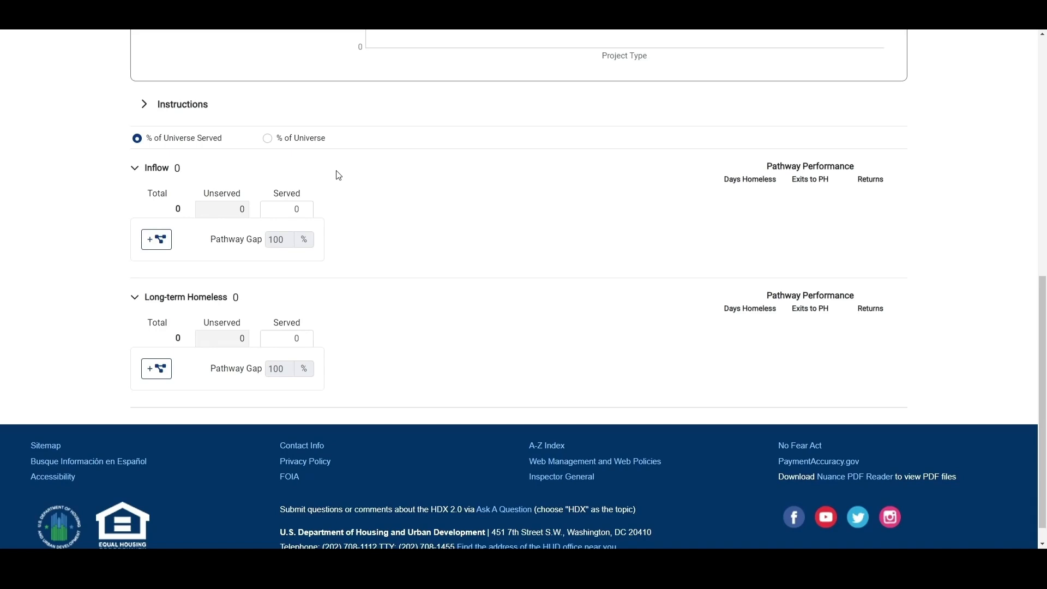
click(166, 240)
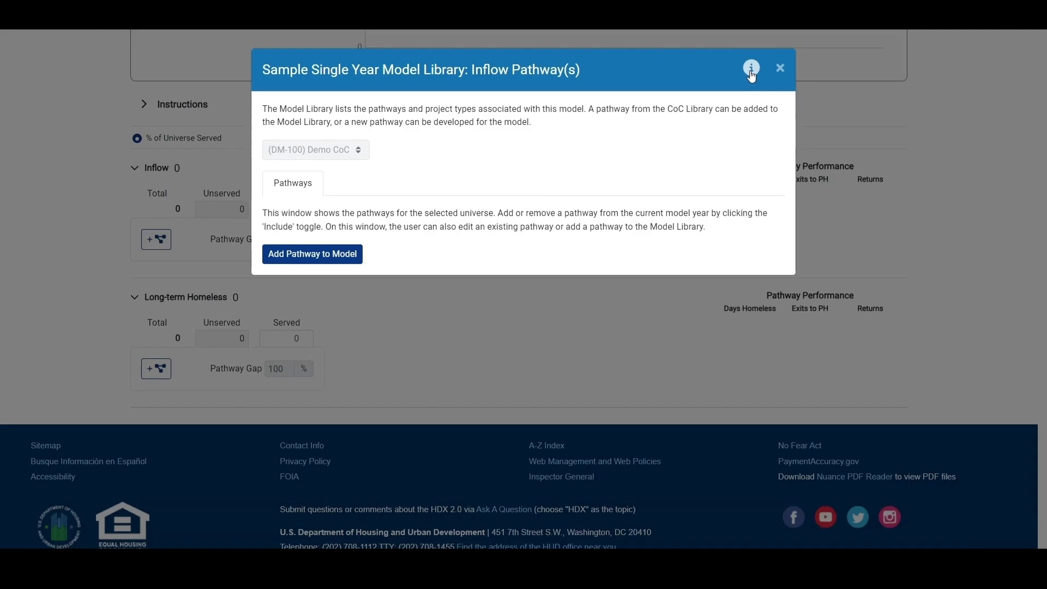
click(752, 69)
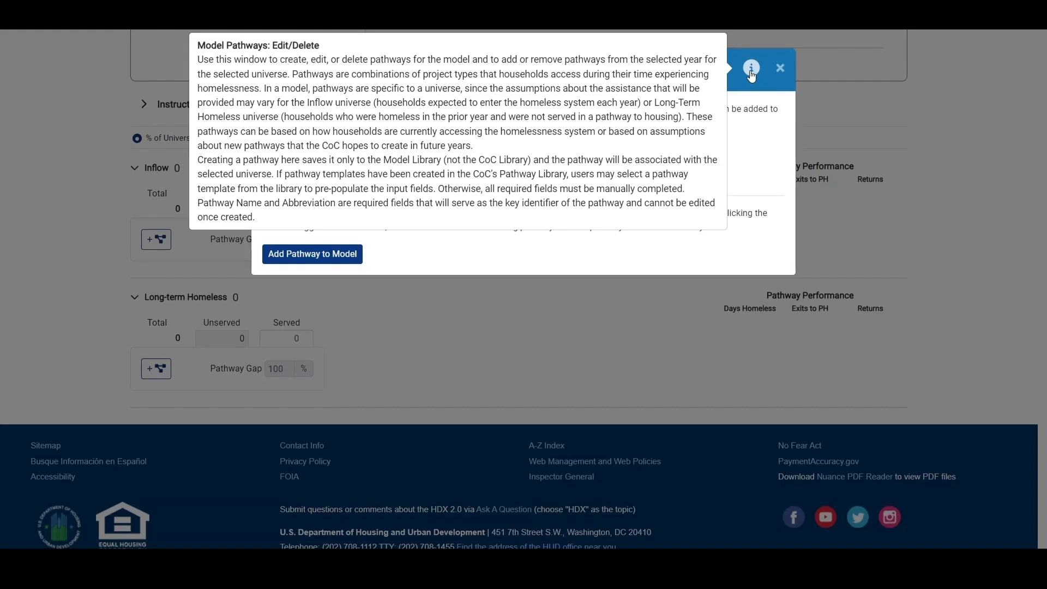
click(751, 73)
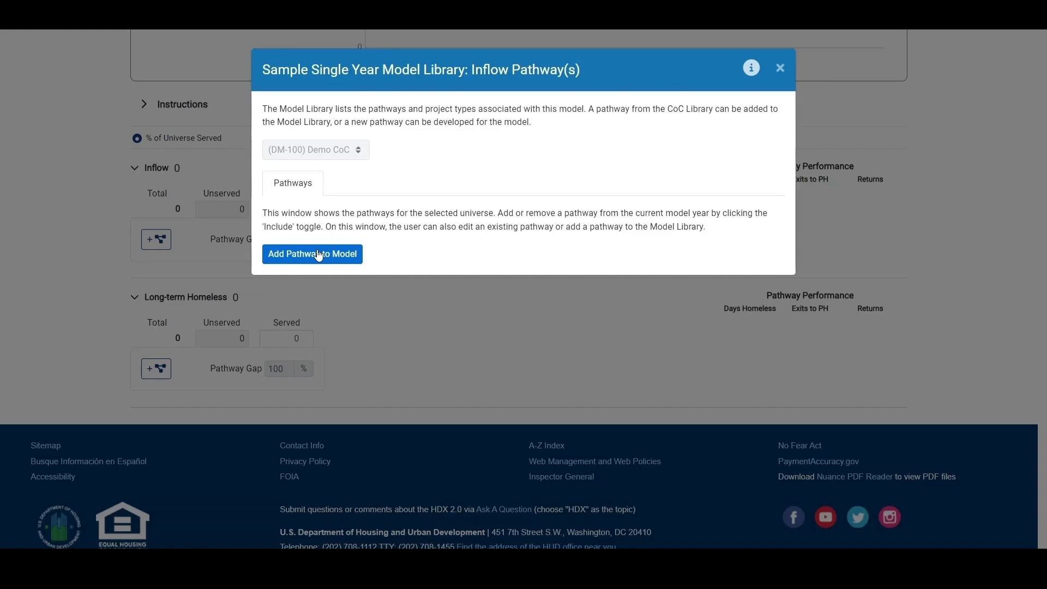
- Start adding a new pathway to the model and read the Create Inflow Pathway help text
click(319, 255)
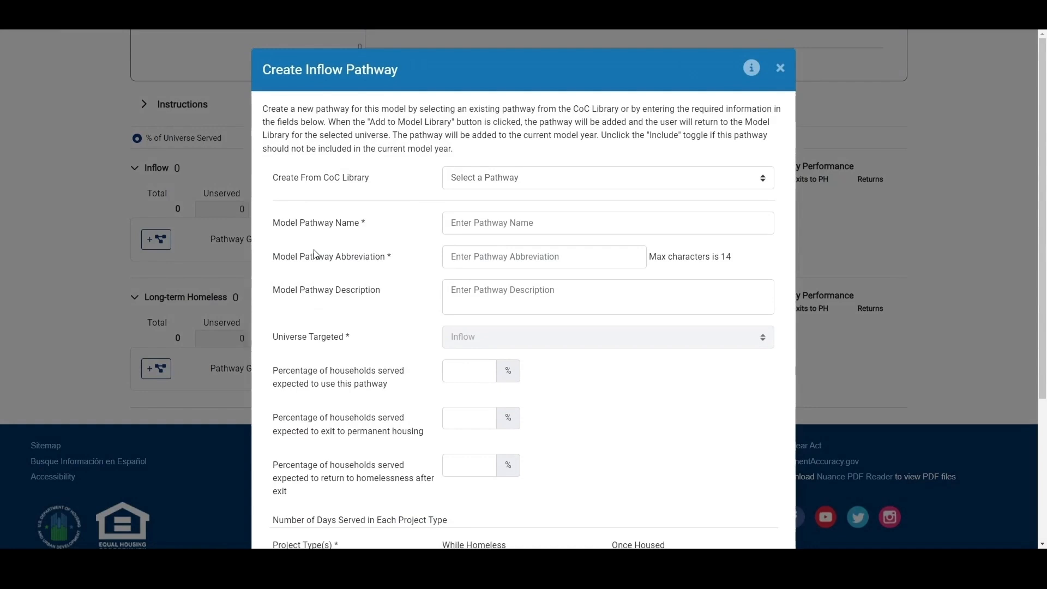
click(752, 68)
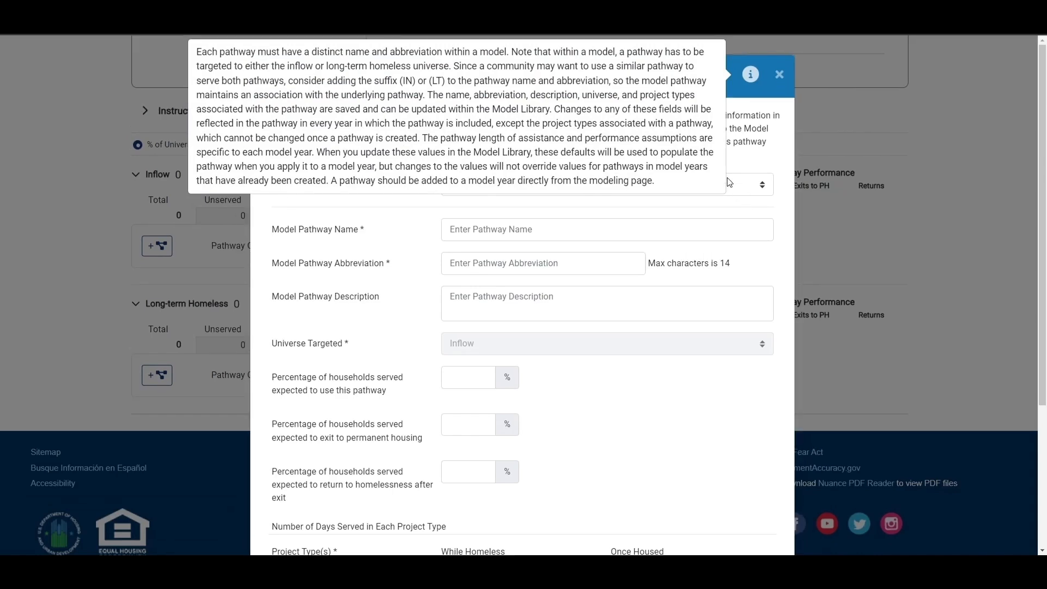
click(756, 80)
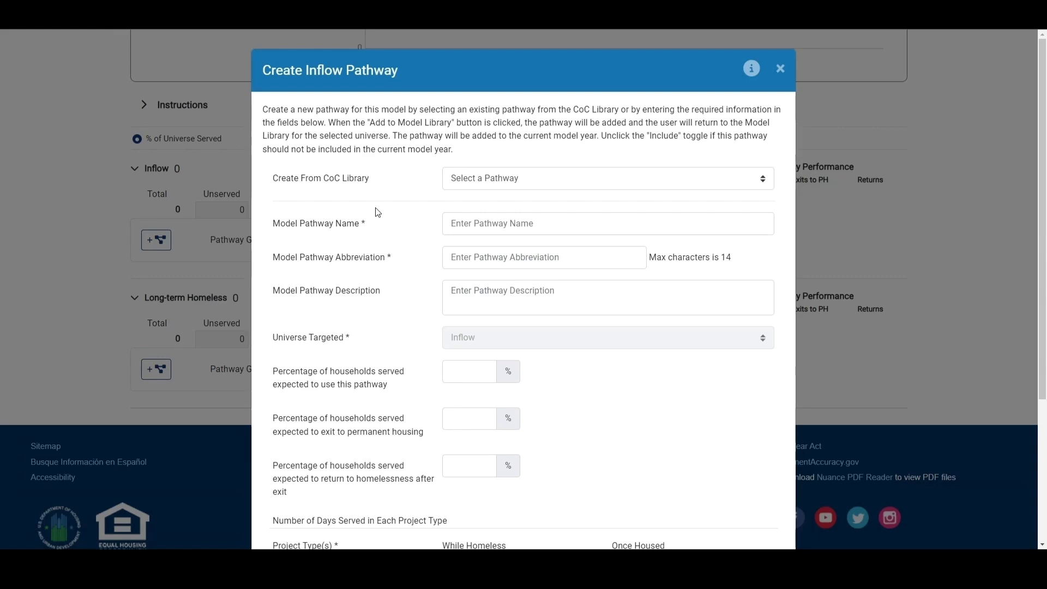
- Name the pathway 'Emergency Shelter and Rapid Re-Housing (Inflow)' with the abbreviation ES+RRH(I)
click(497, 230)
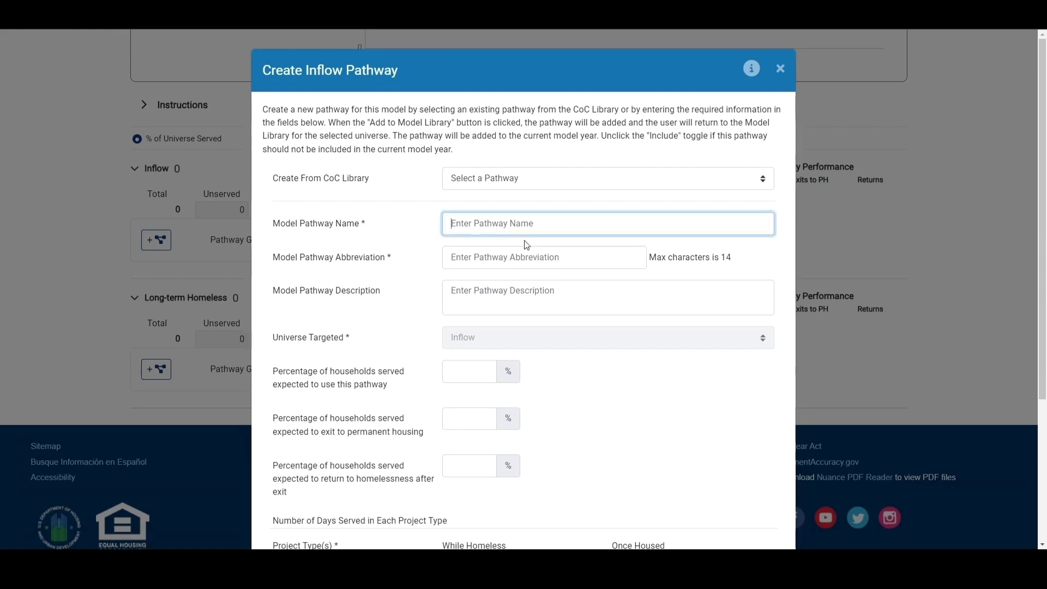
click(531, 271)
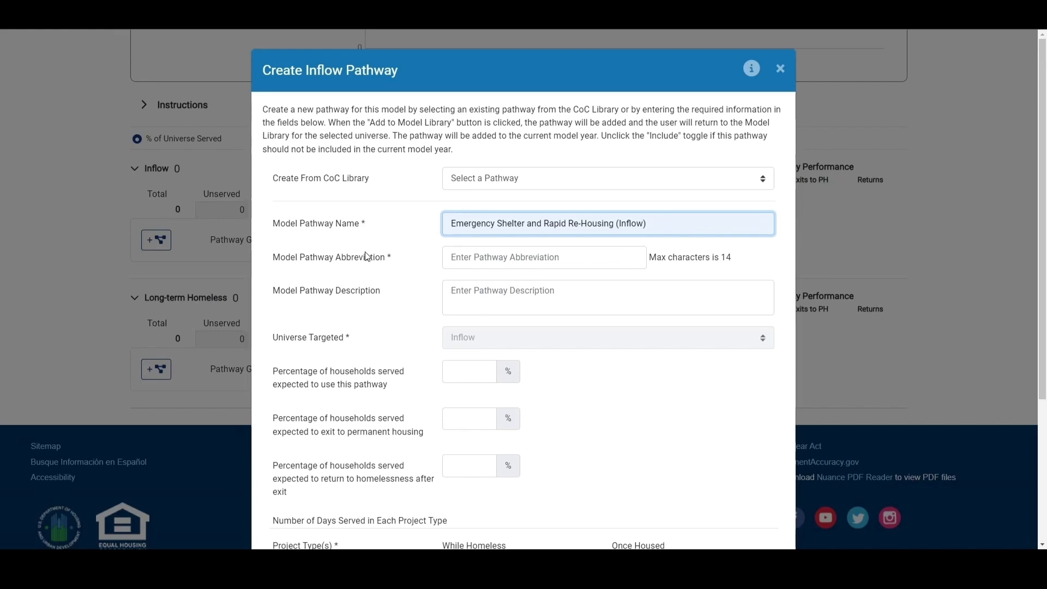
click(480, 258)
text(ES+RRH(I))
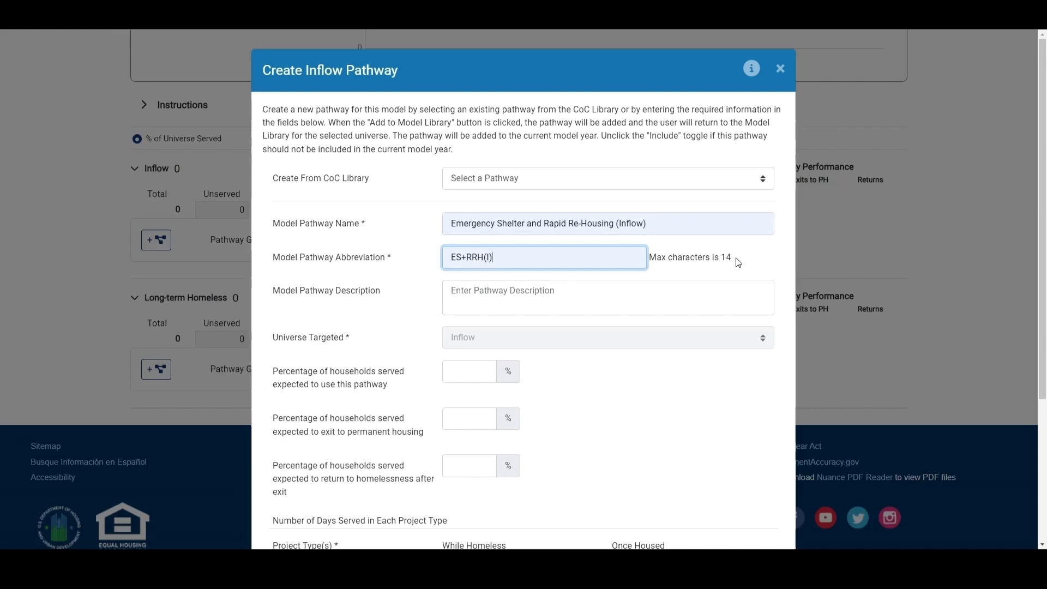
- Set 20% of served households to use this pathway and 80% to exit to permanent housing
click(660, 287)
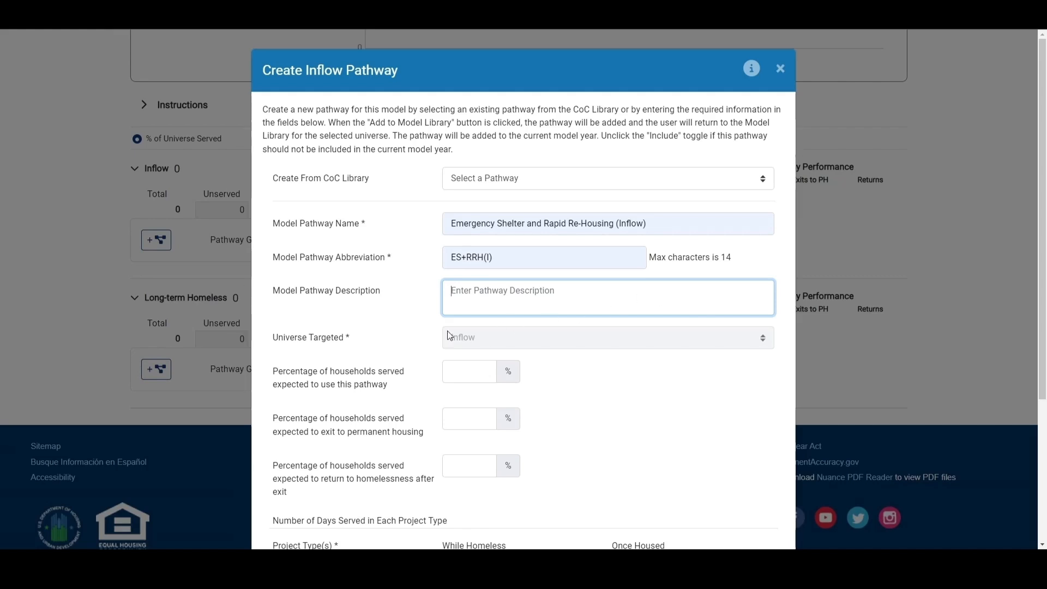
click(347, 341)
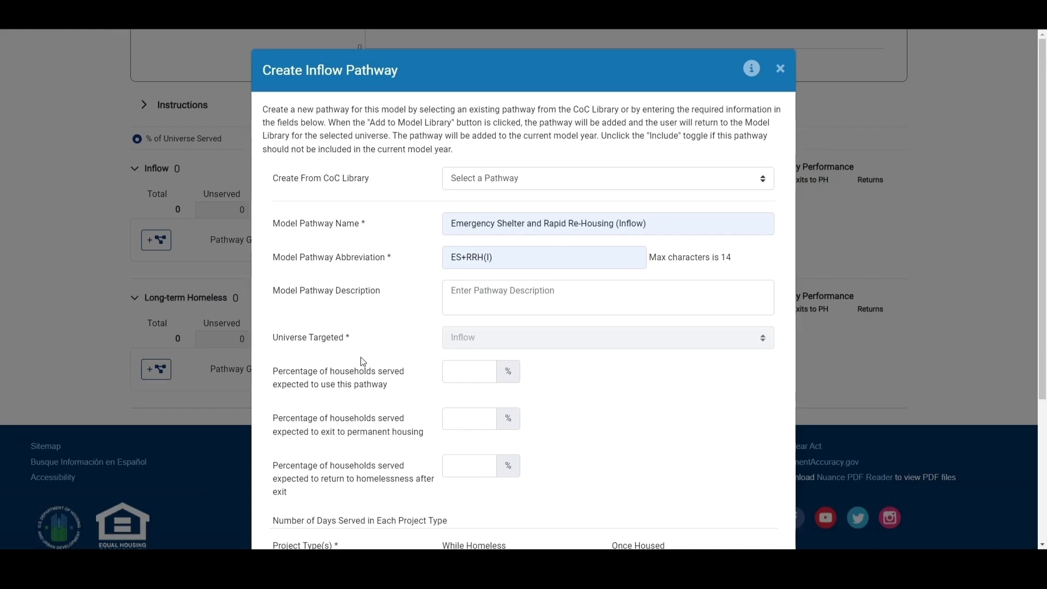
scroll(361, 360, down, 2)
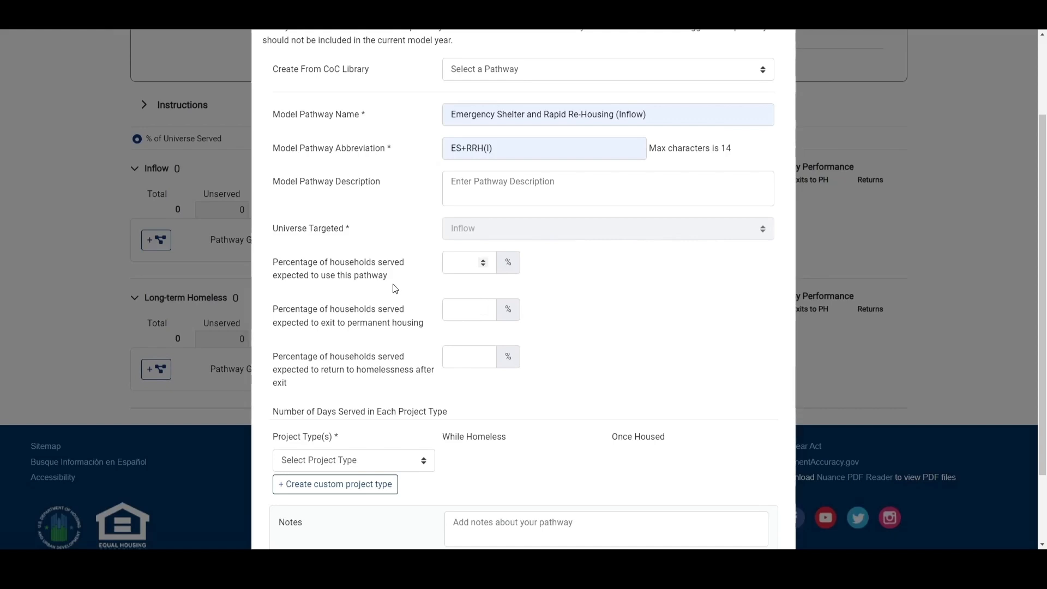
click(461, 272)
text(20)
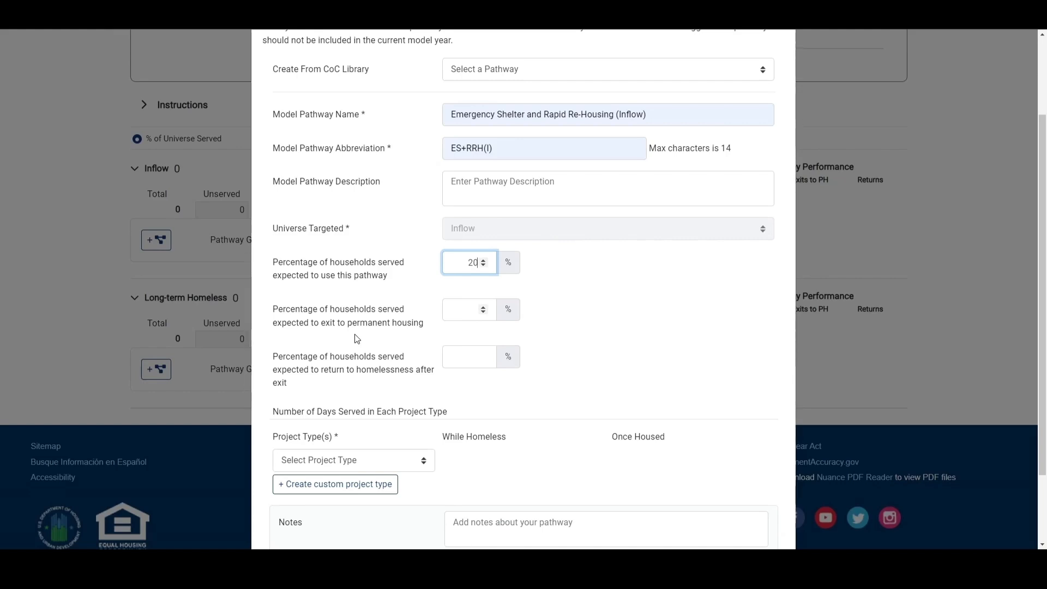
click(463, 317)
text(80)
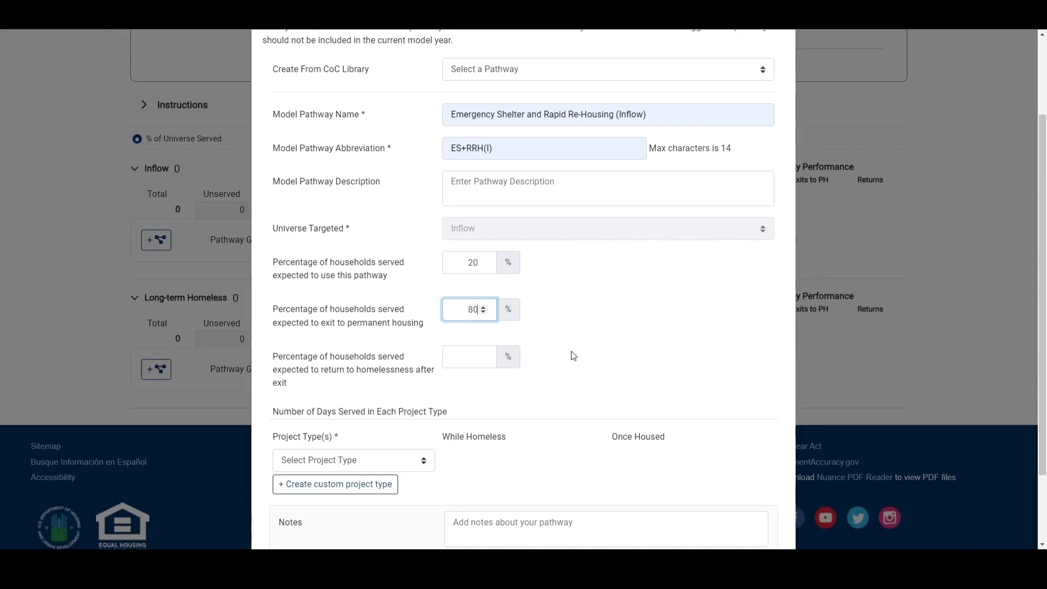
- Set the percentage of households returning to homelessness after exit to 10%
scroll(572, 355, down, 1)
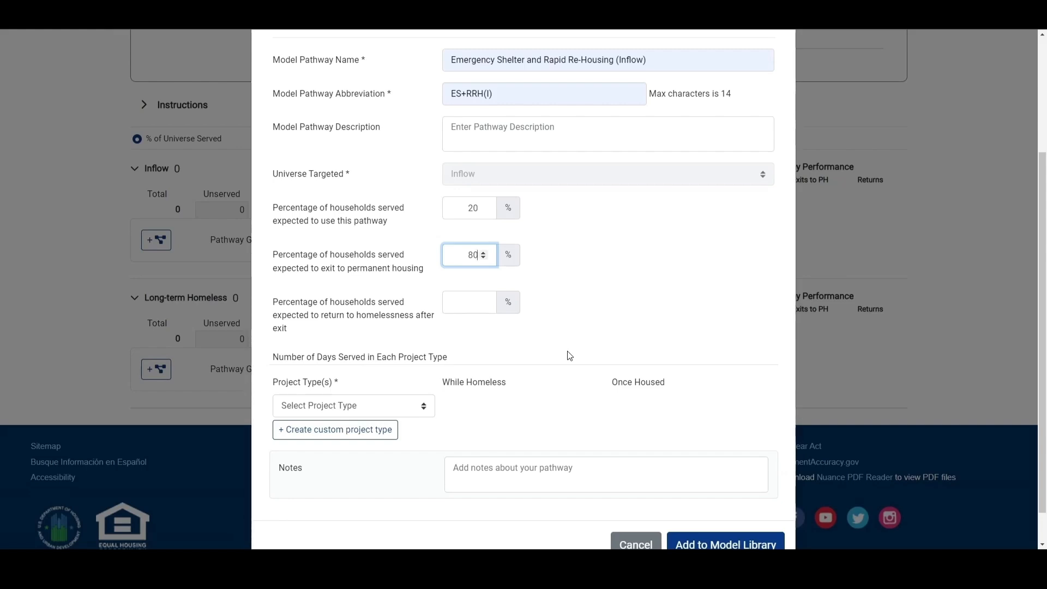
click(484, 304)
text(0)
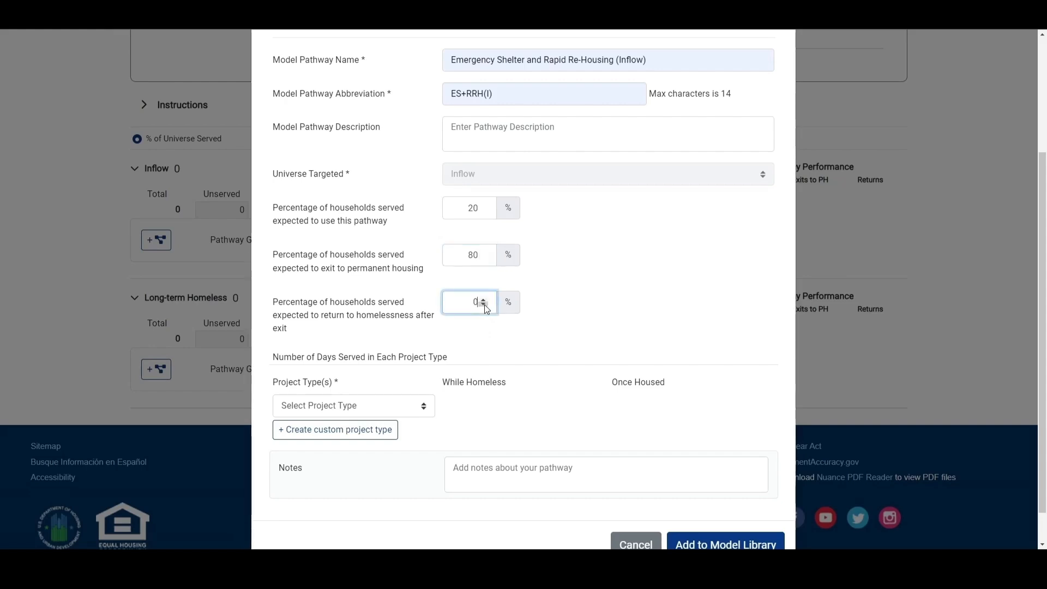
text(10)
click(600, 324)
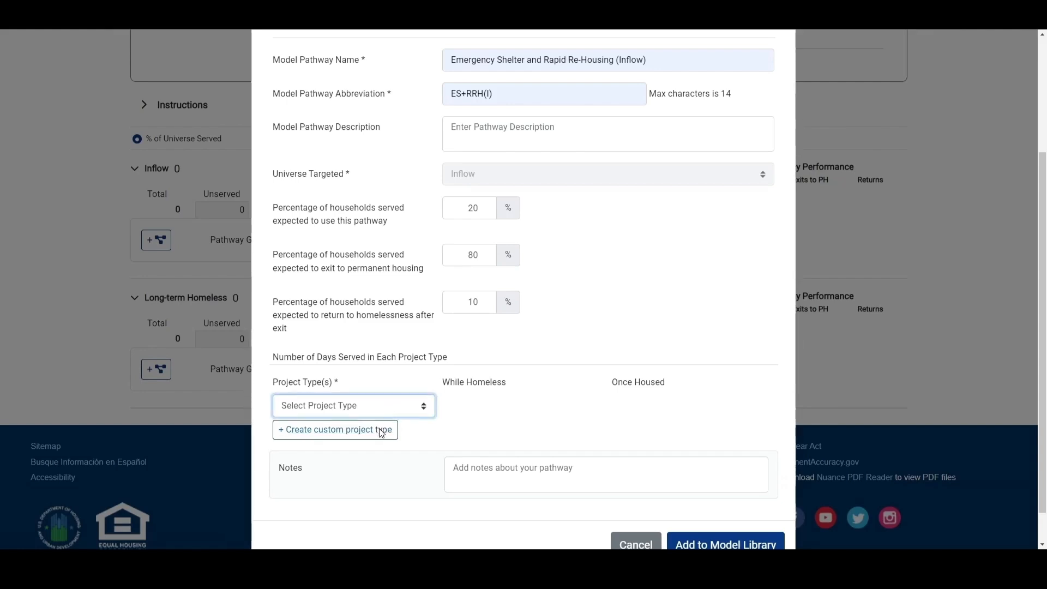
click(380, 439)
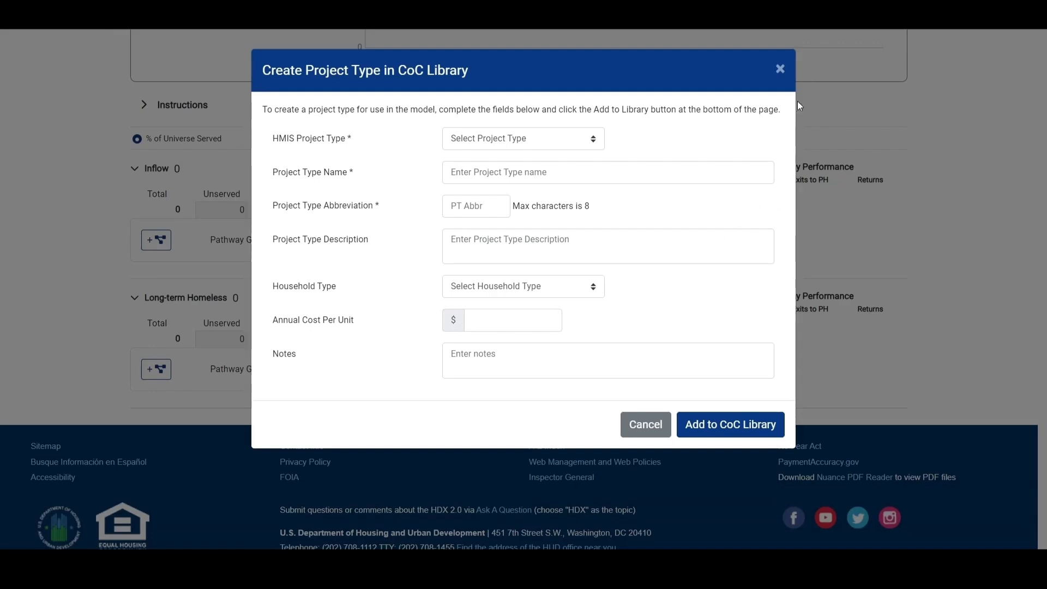
click(780, 69)
scroll(640, 238, down, 3)
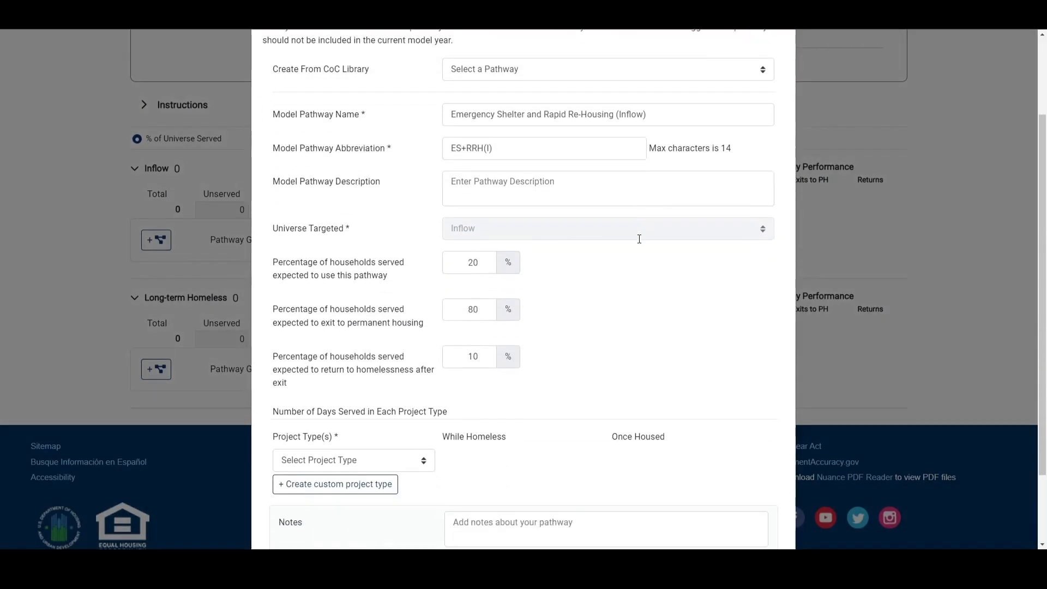
- Add the D-ES and D-RRH project types to the pathway
click(348, 412)
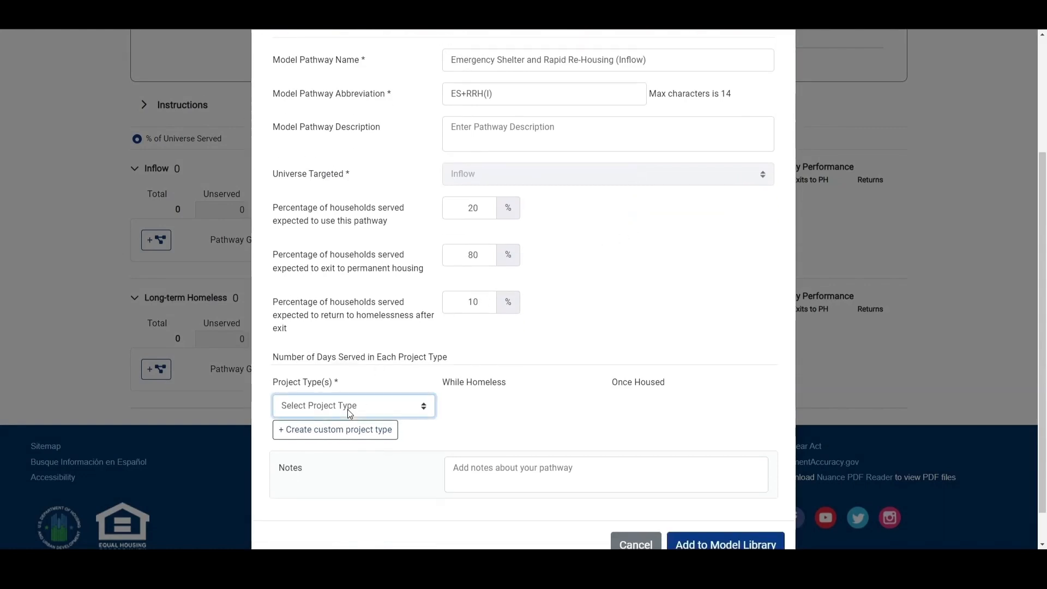
click(348, 430)
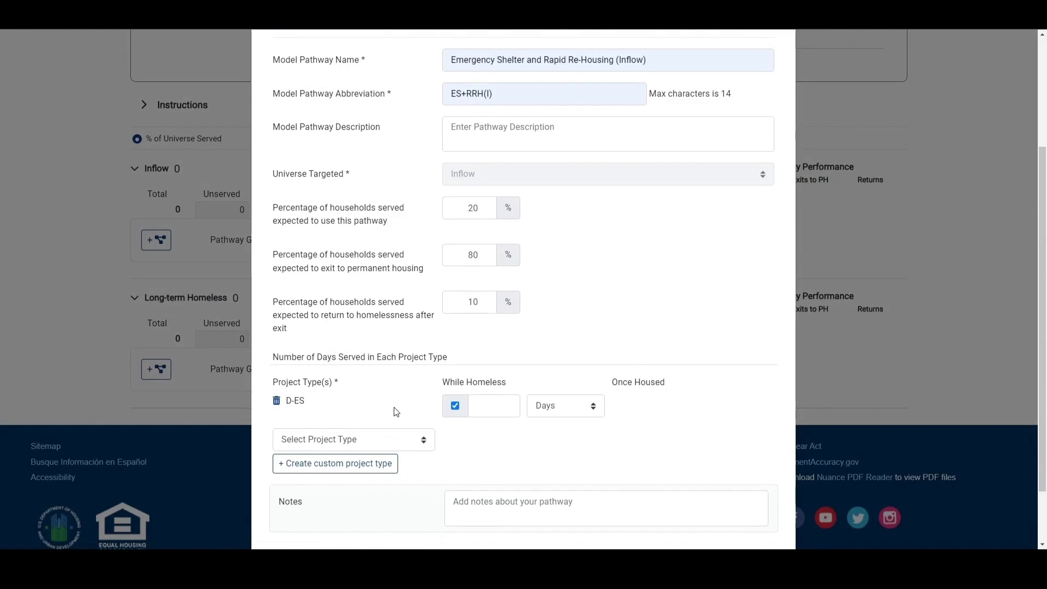
click(416, 438)
click(372, 490)
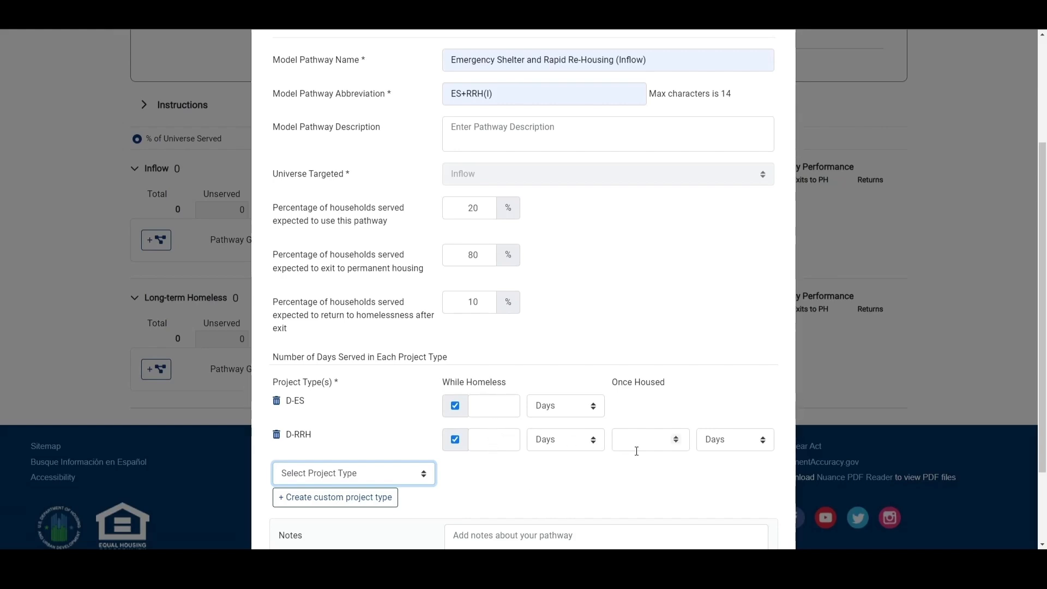
- Enter days served: 90 while homeless for D-ES, 30 while homeless and 180 once housed for D-RRH
click(500, 409)
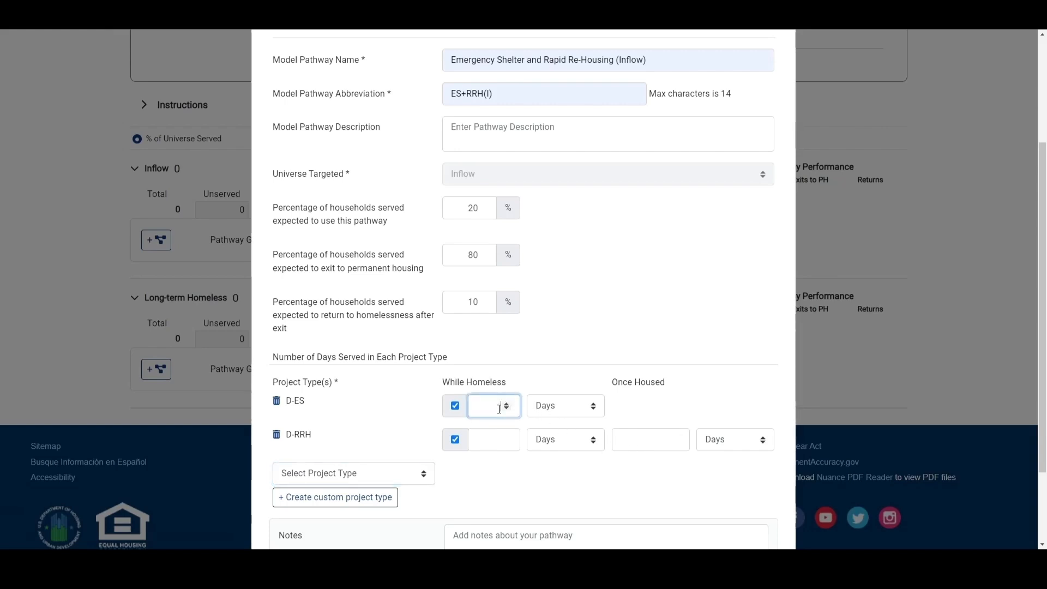
text(90)
click(489, 441)
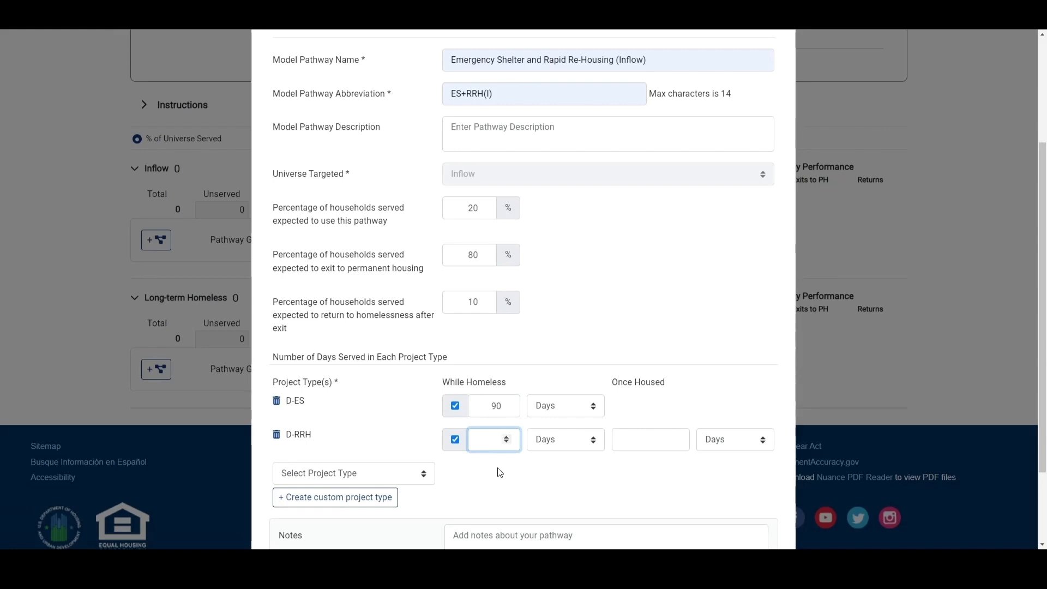
text(30)
click(633, 450)
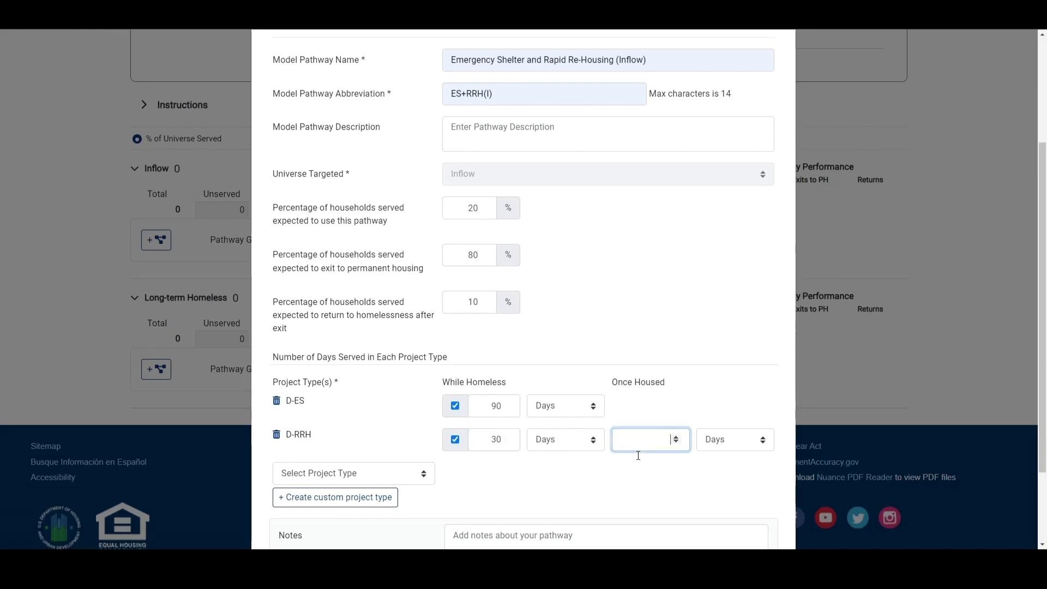
text(180)
click(526, 486)
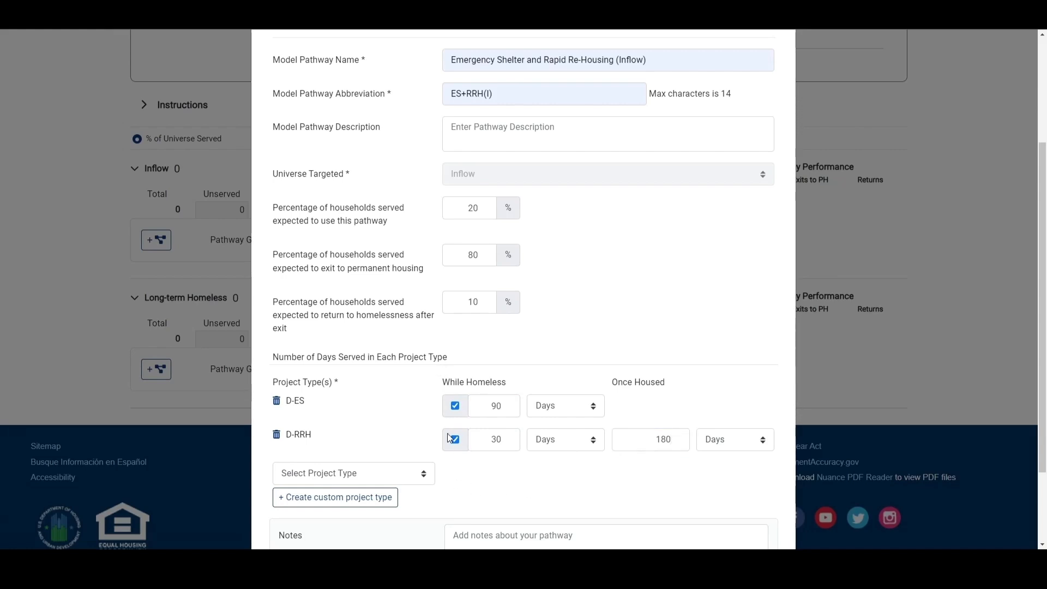
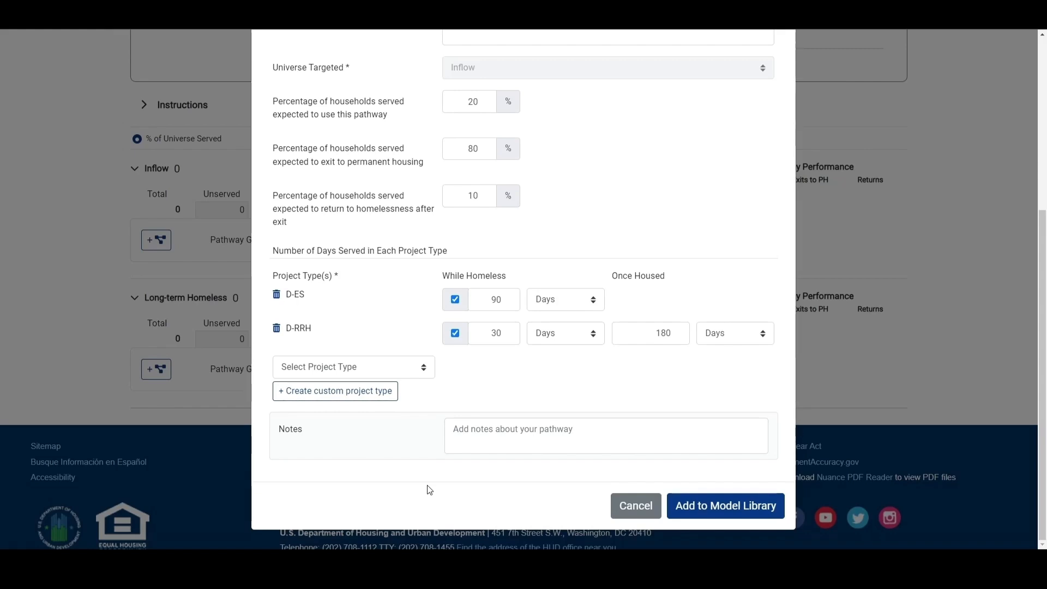
- Add the new pathway to the model library and close the library window
click(737, 499)
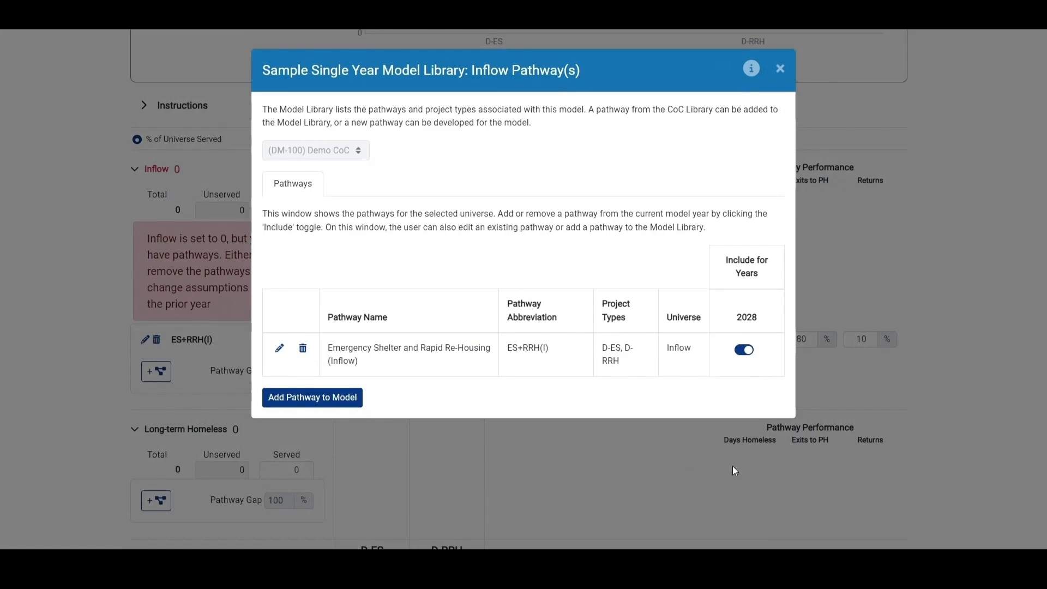
click(780, 68)
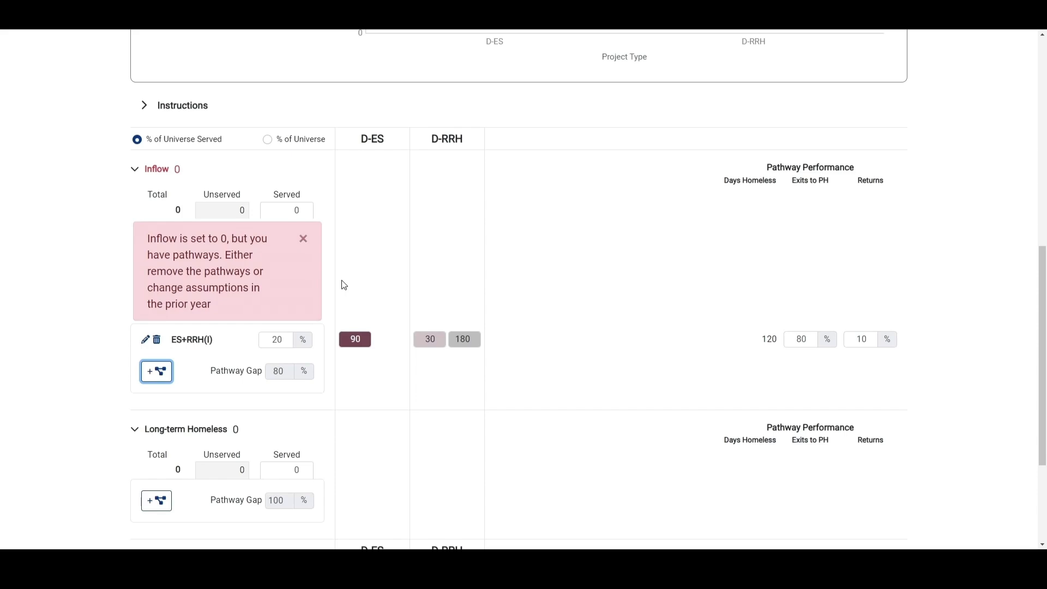
- Set the number of Inflow households served to 500
scroll(345, 285, up, 4)
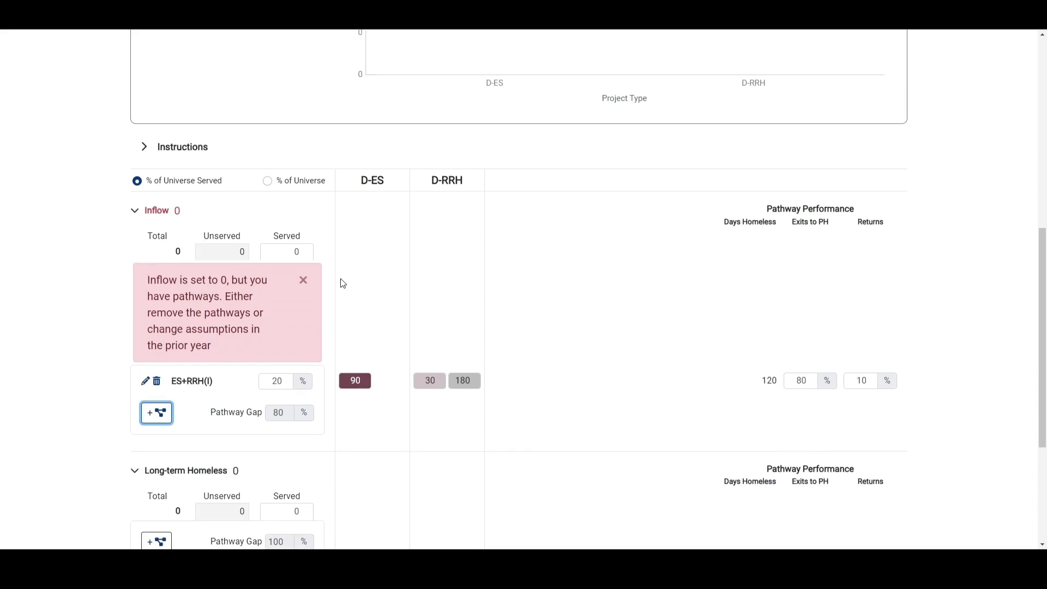
scroll(352, 280, up, 4)
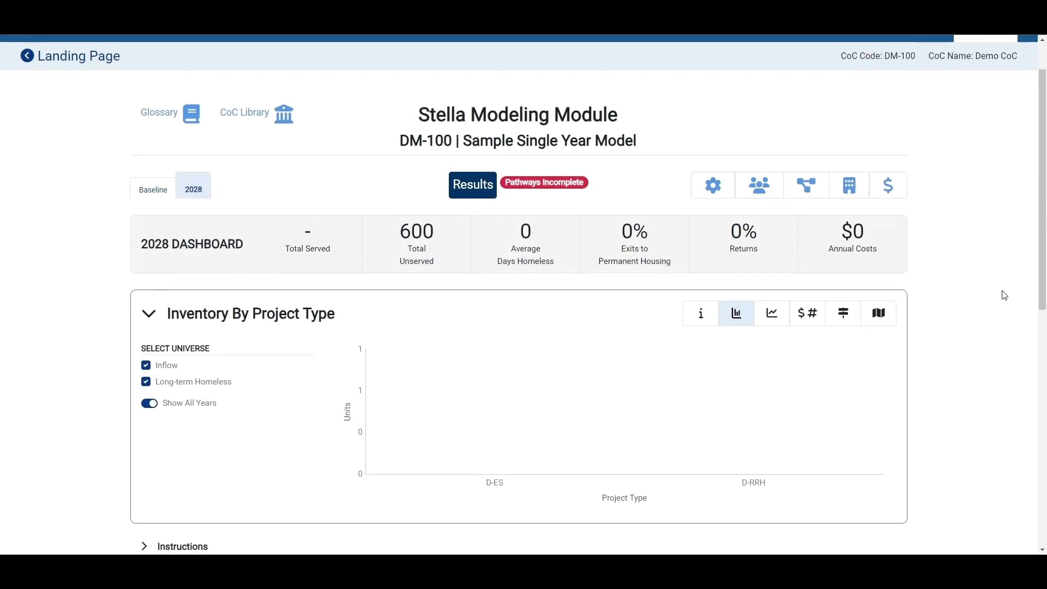
scroll(1008, 264, down, 3)
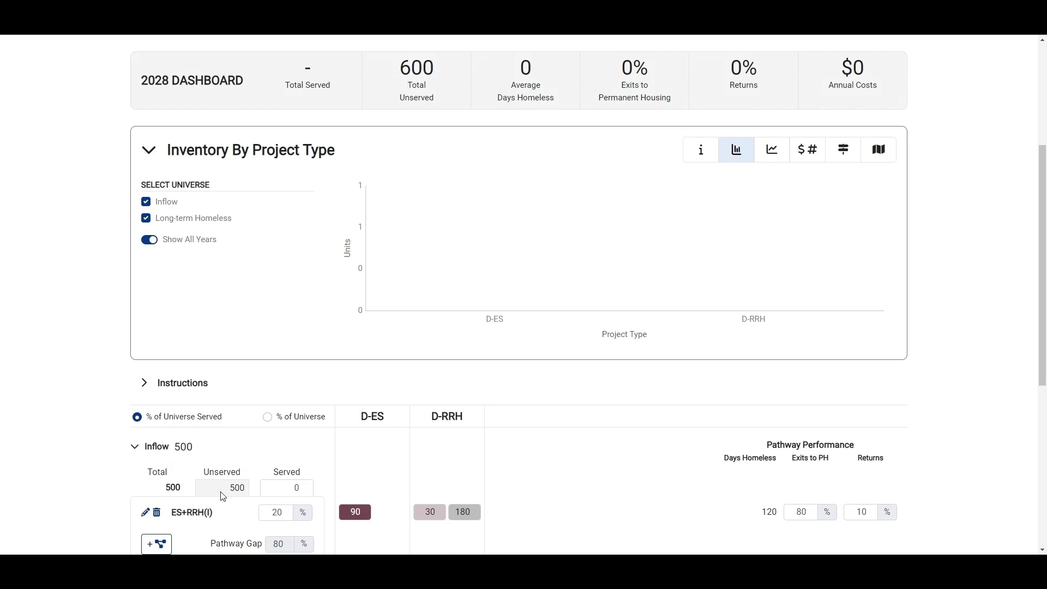
double_click(307, 489)
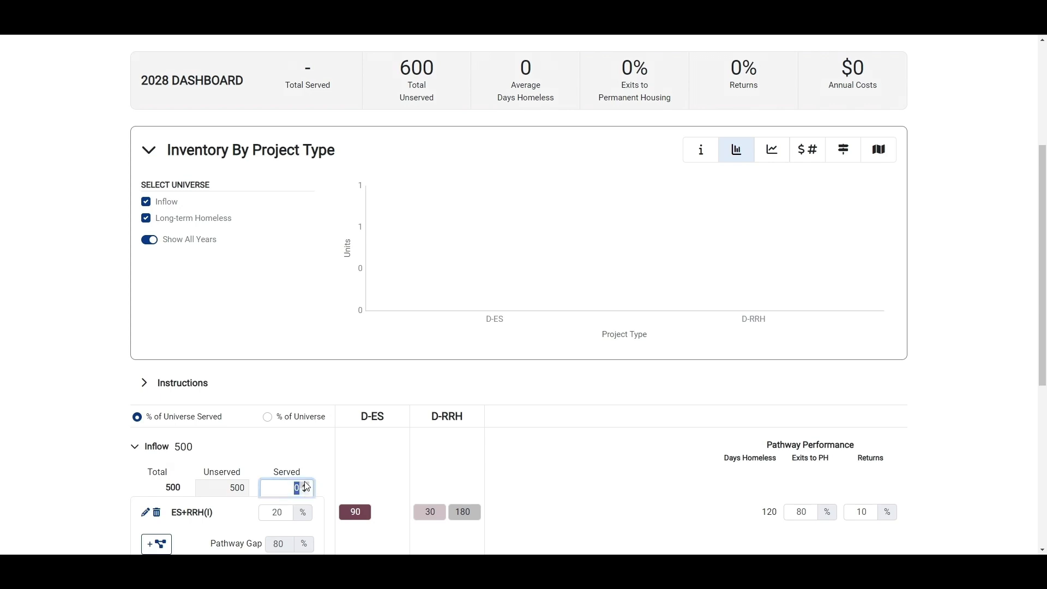
text(500)
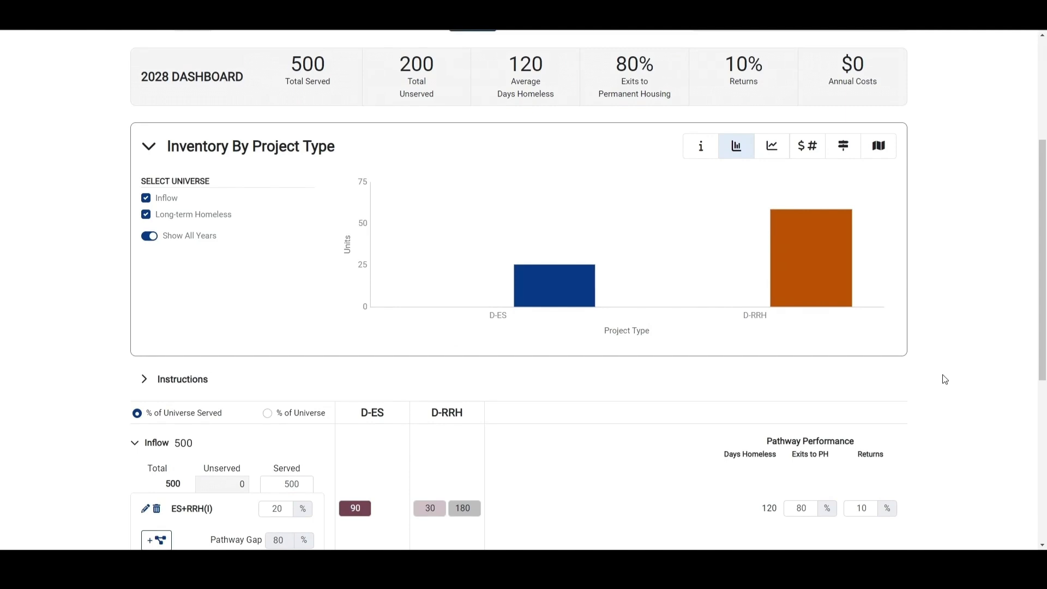
- Review the pathways listed in the Model Library and in the CoC Library
scroll(936, 417, up, 3)
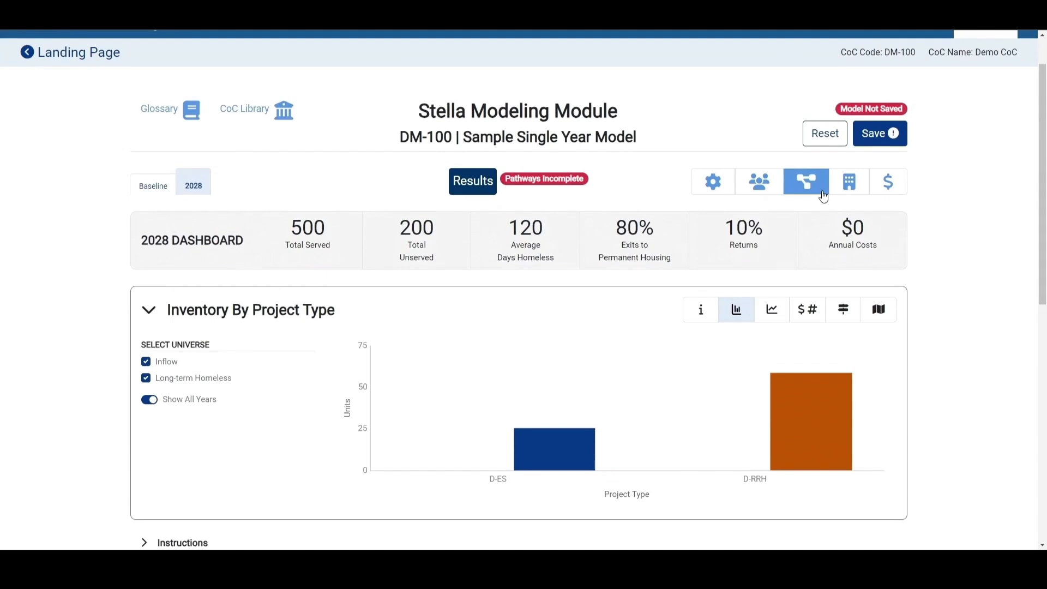
click(823, 195)
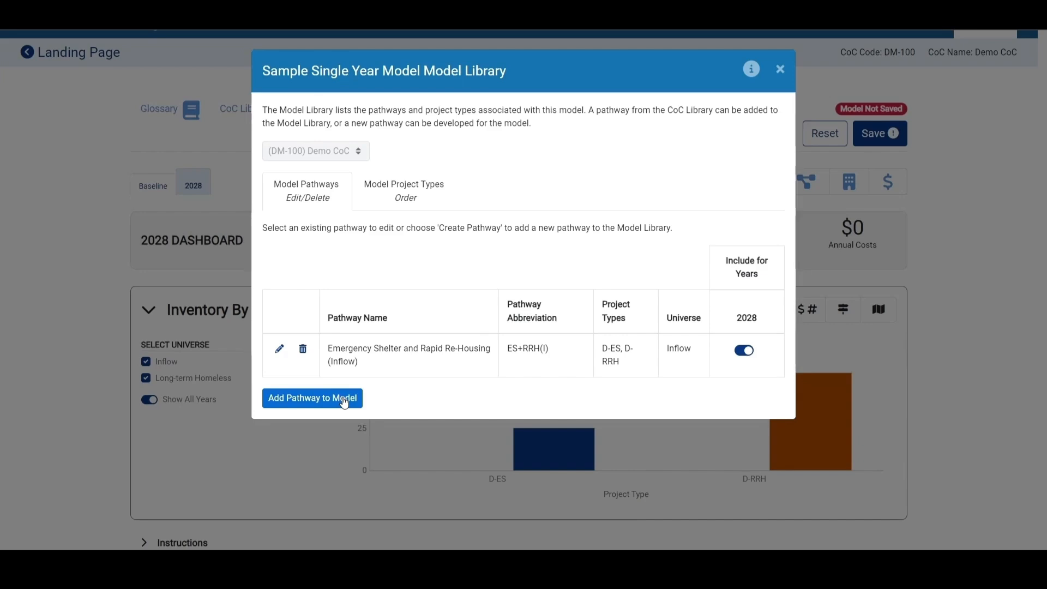
click(780, 70)
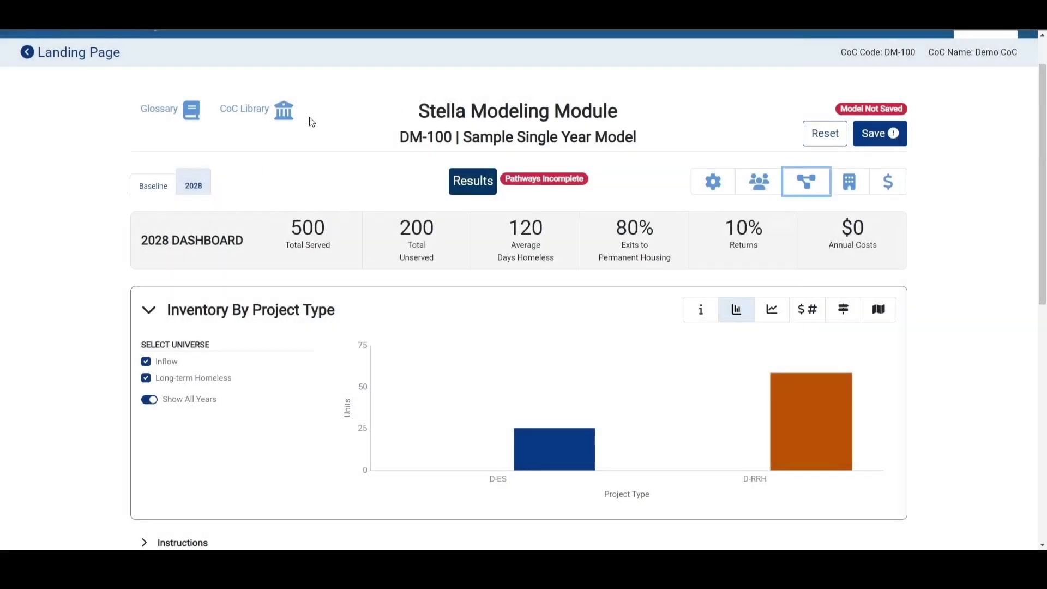
click(242, 114)
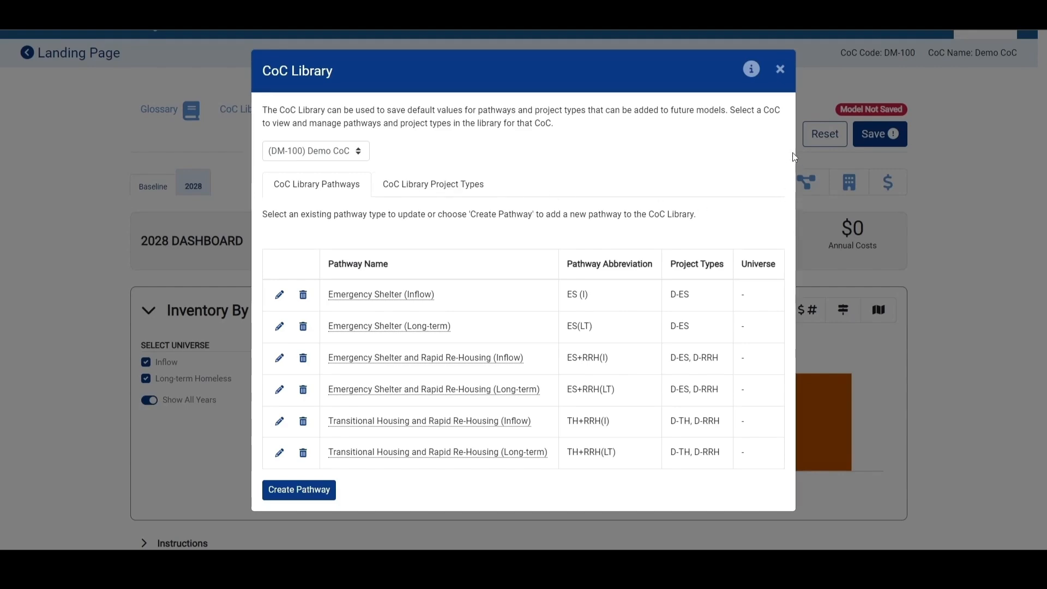
click(781, 70)
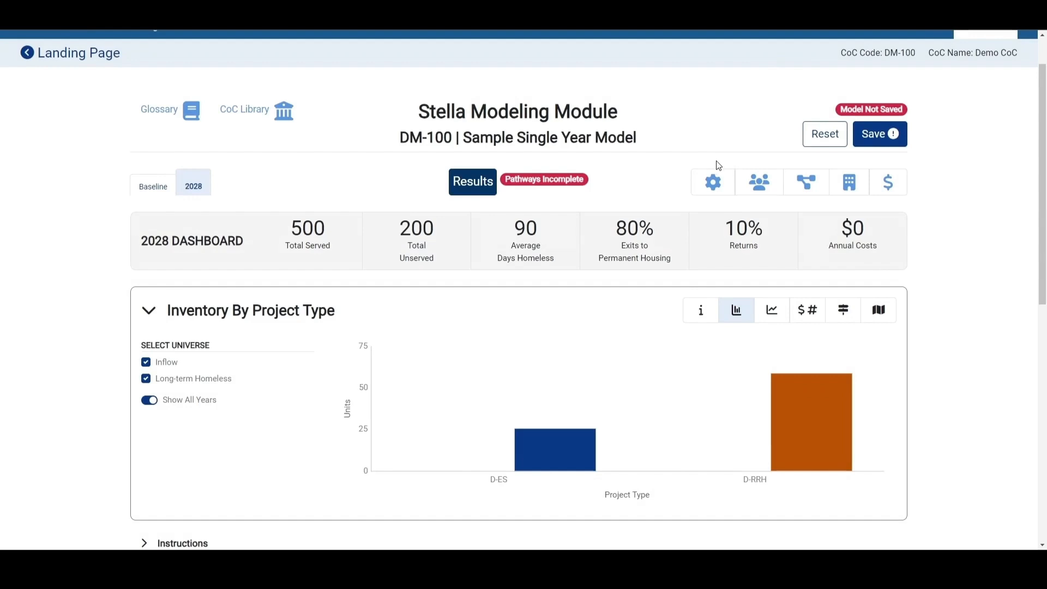
- Start a new model pathway based on the CoC library's Emergency Shelter (Inflow) pathway
click(816, 188)
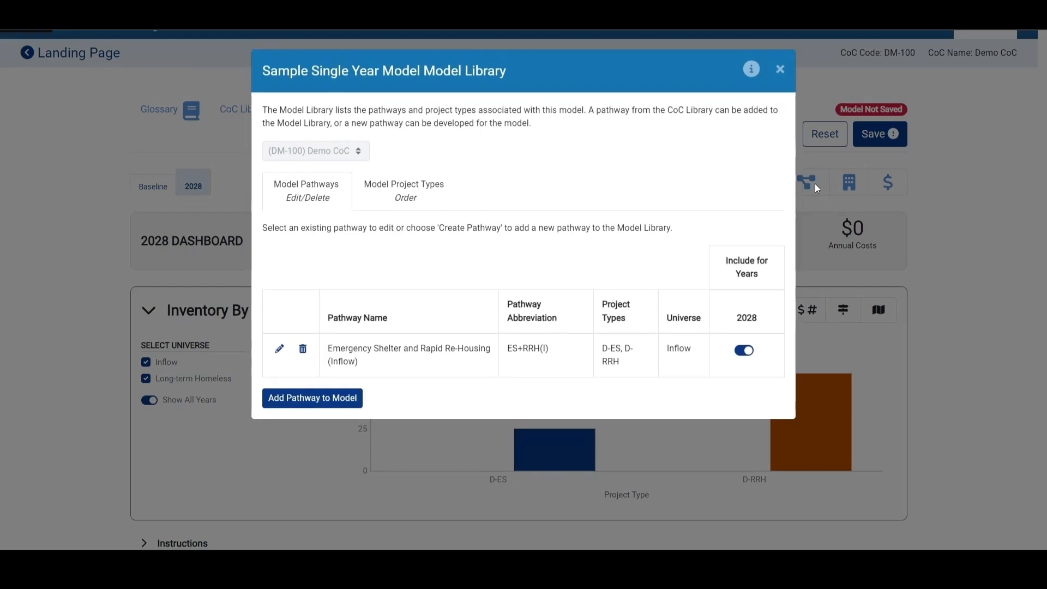
click(324, 401)
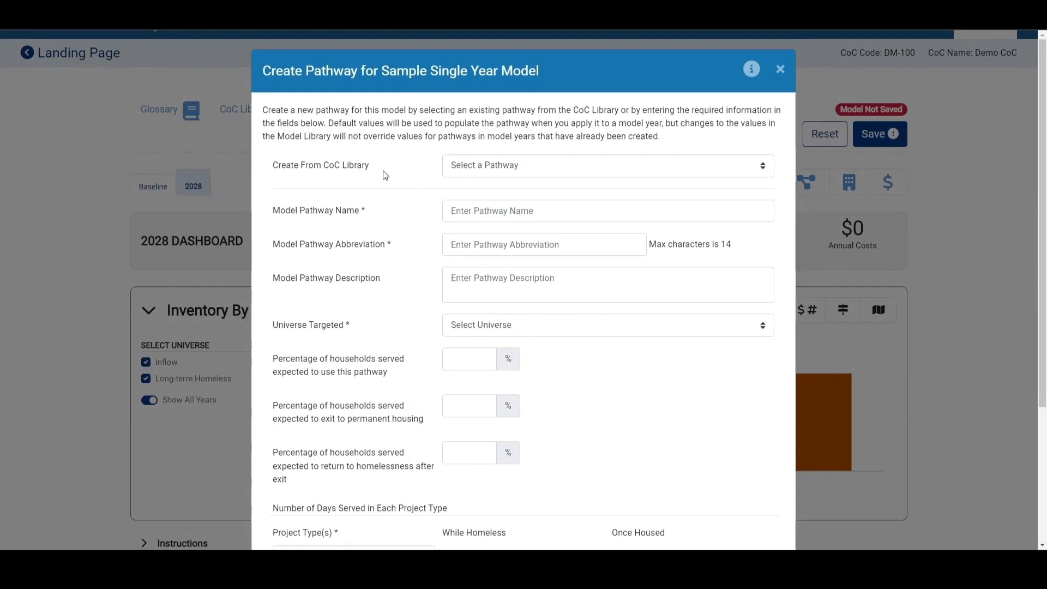
click(533, 170)
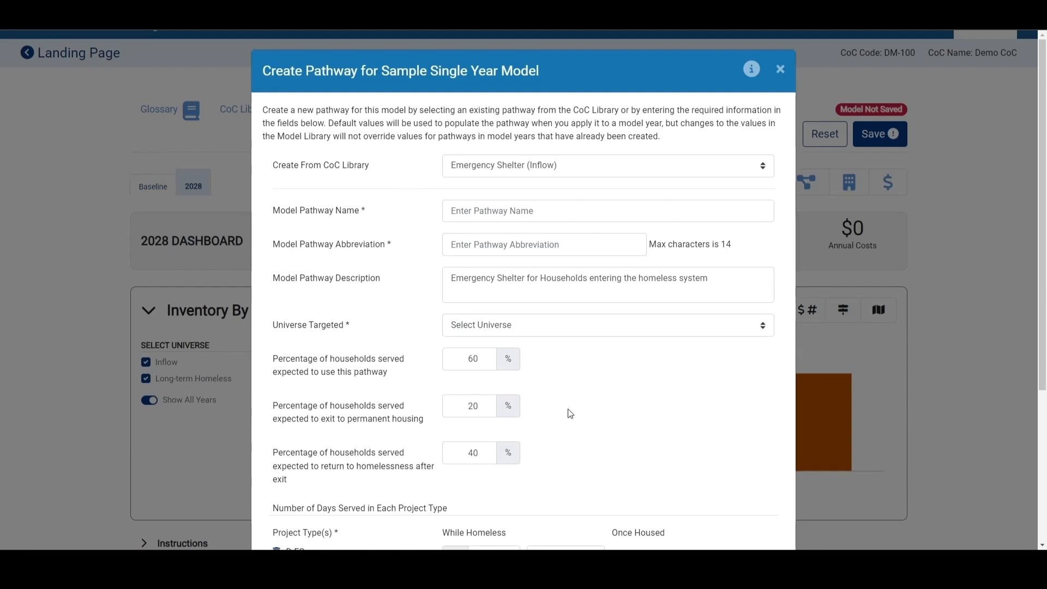
- Set the D-ES days served while homeless to 60
scroll(570, 414, down, 2)
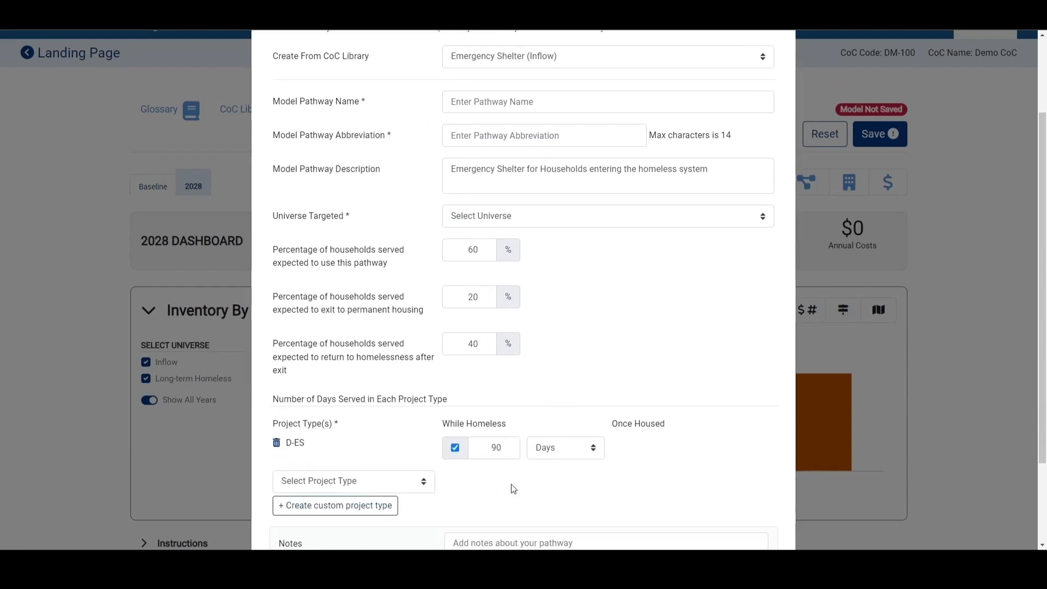
scroll(510, 488, down, 1)
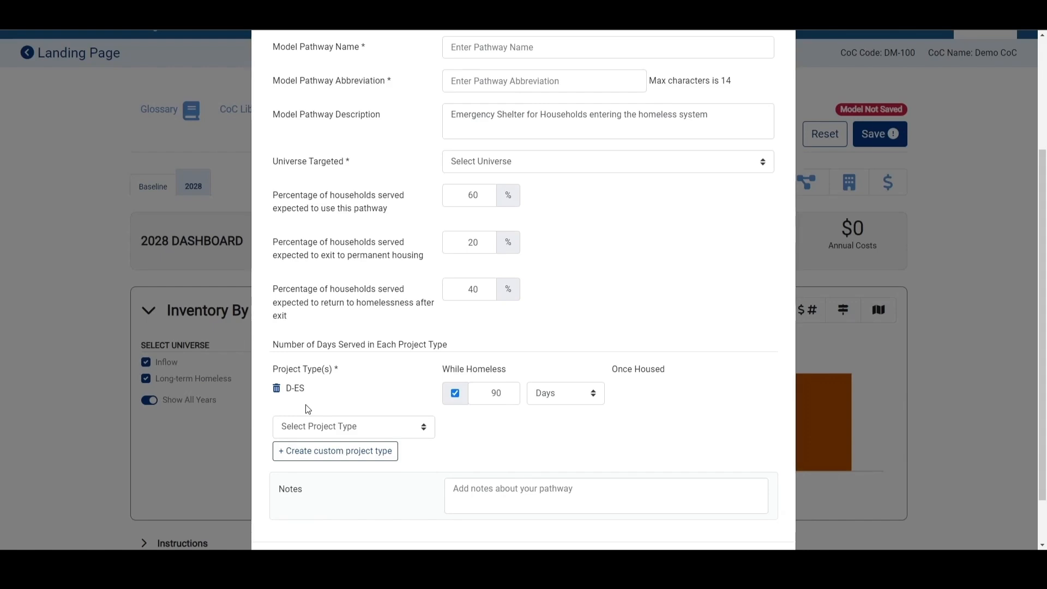
double_click(496, 395)
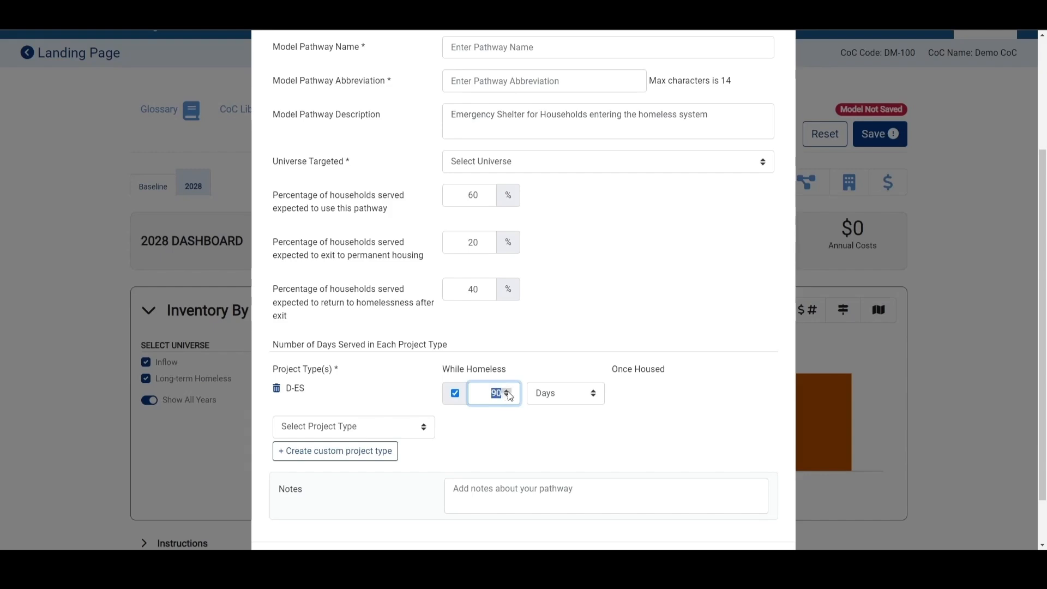
text(60)
click(522, 450)
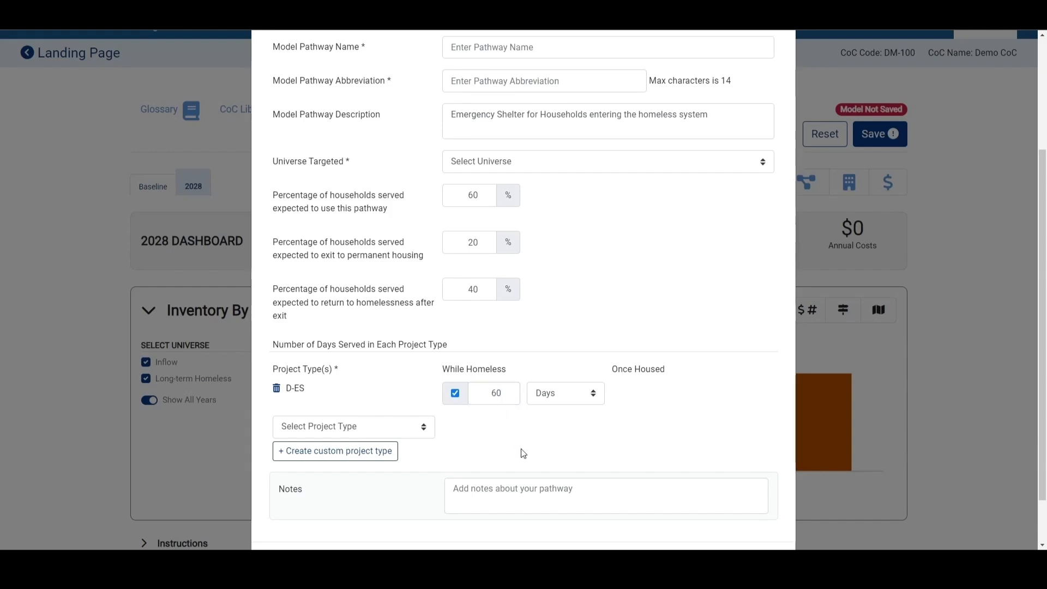
- Paste Emergency Shelter (Inflow) as the model pathway name
scroll(523, 453, up, 1)
click(505, 107)
text(Emergency Shelter (Inflow))
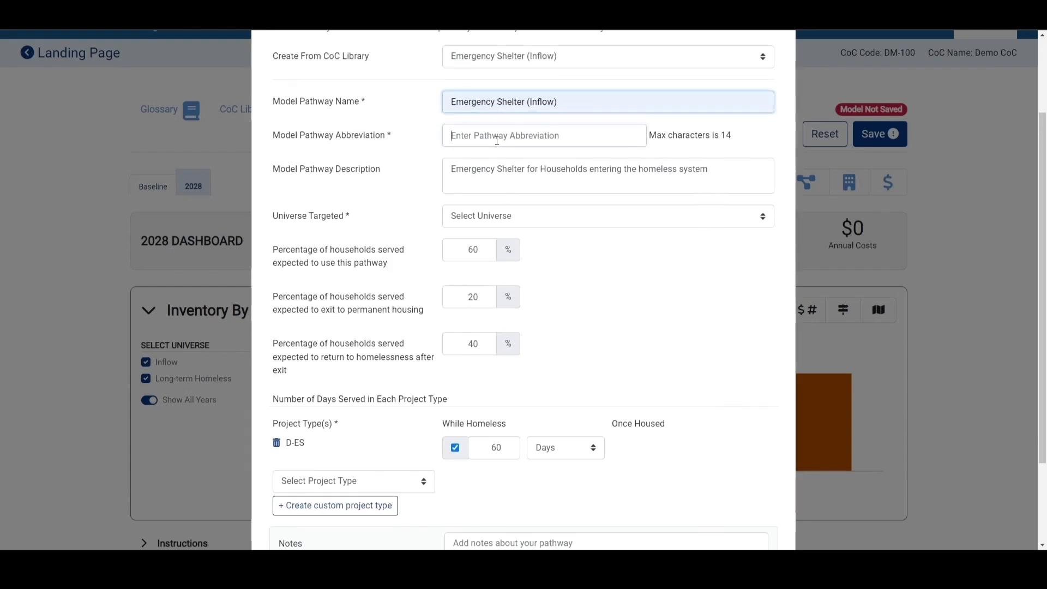
- Target the Inflow universe, add the pathway to the model library, and close the library
click(514, 134)
click(506, 220)
click(502, 241)
click(643, 311)
scroll(643, 311, down, 2)
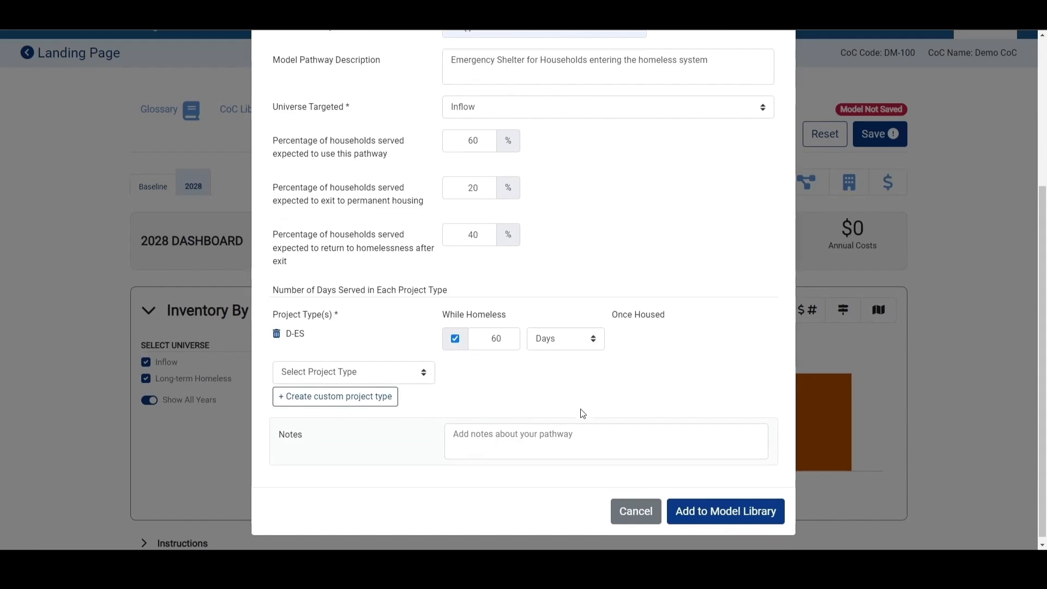
click(700, 512)
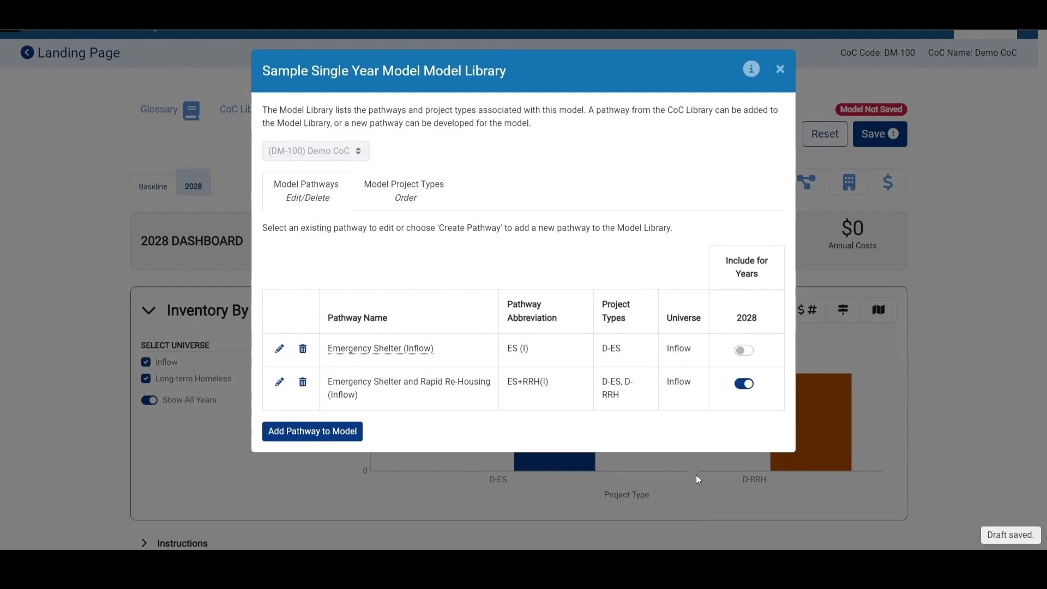
click(780, 69)
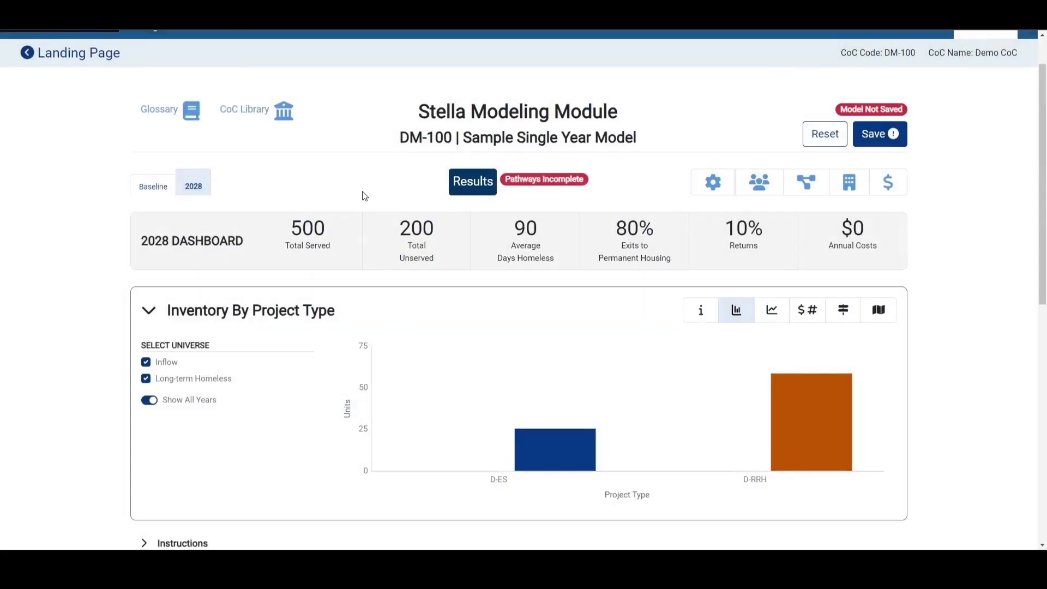
- Update the CoC library's Emergency Shelter (Inflow) pathway with 80 D-ES days served while homeless
click(260, 115)
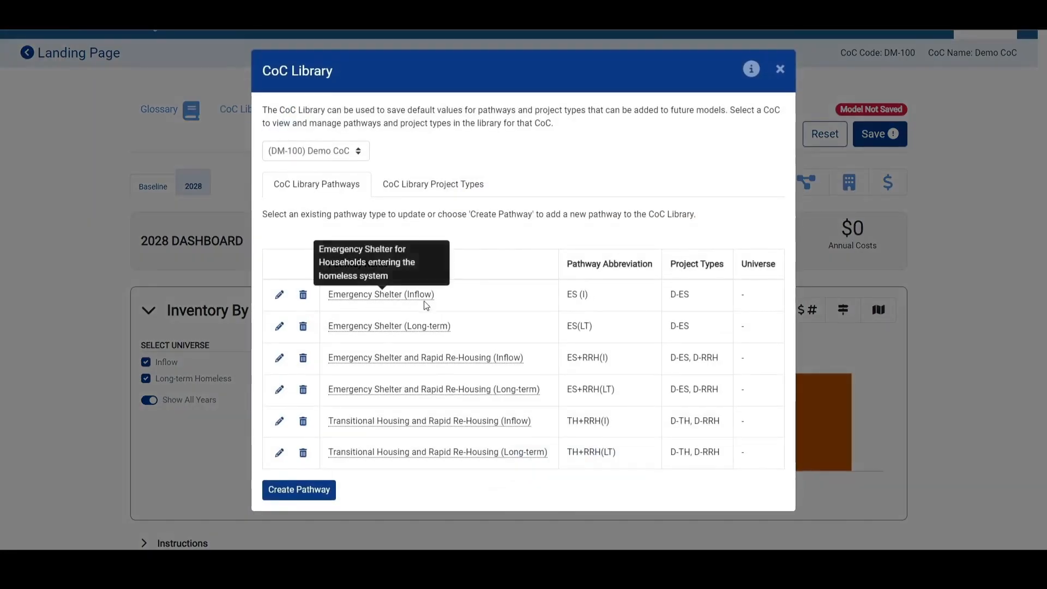
click(280, 295)
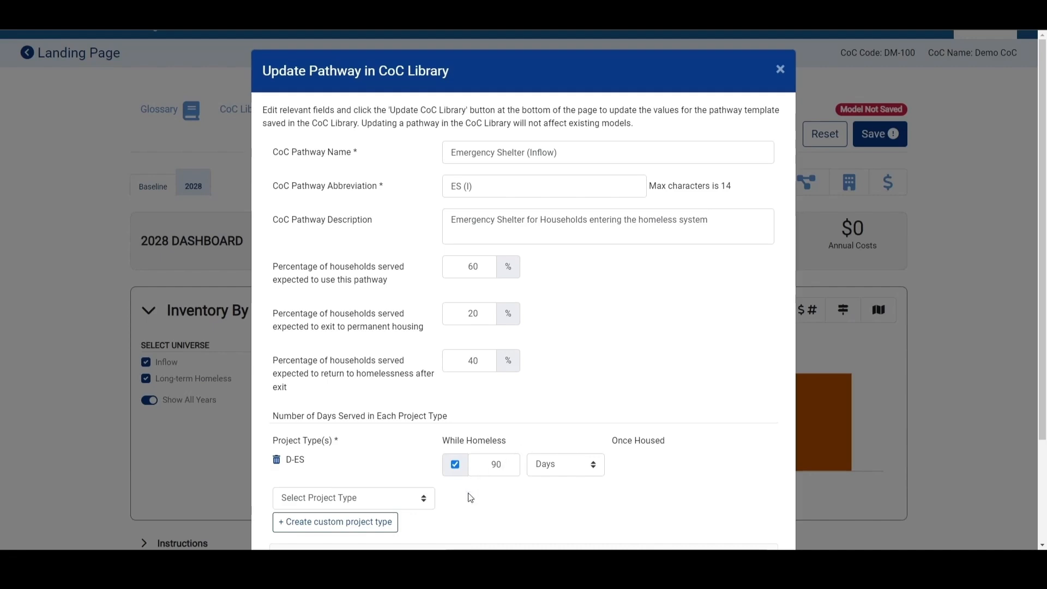
double_click(510, 467)
text(80)
click(508, 518)
scroll(509, 515, down, 3)
click(720, 538)
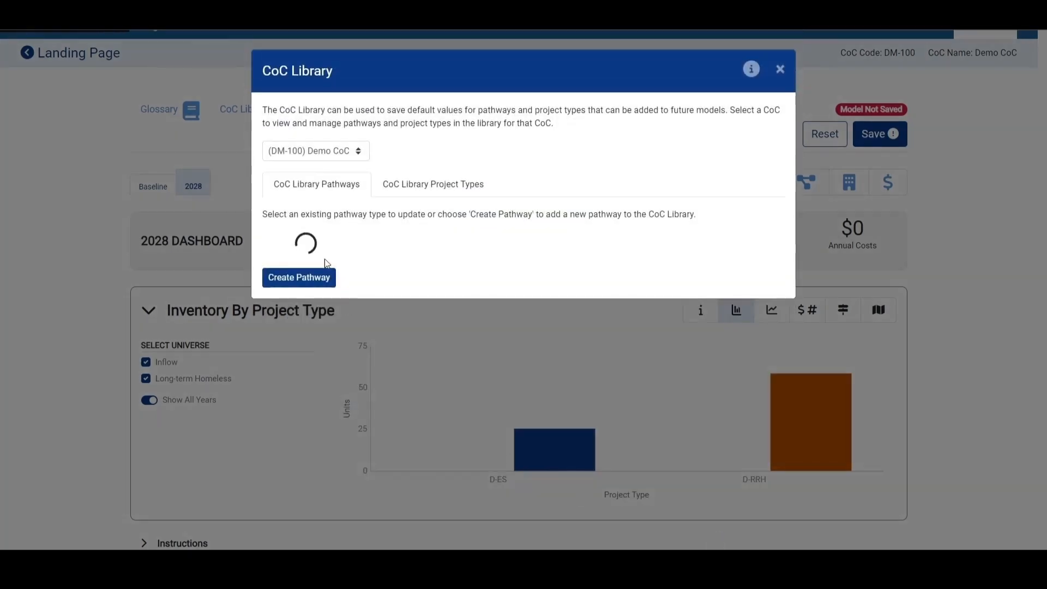
click(785, 73)
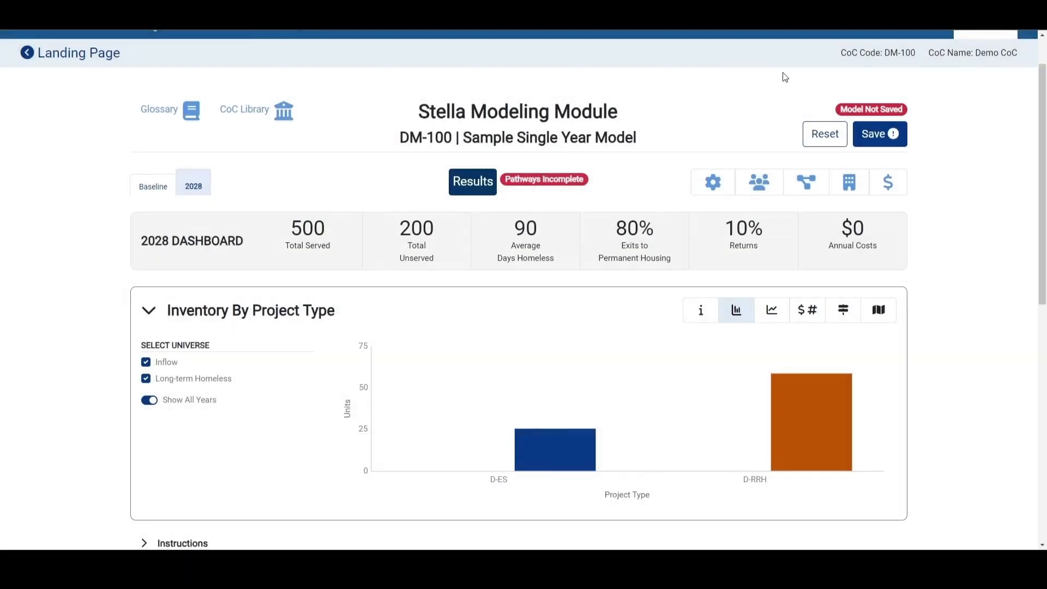
- Open the model's Emergency Shelter (Inflow) pathway for editing
click(813, 192)
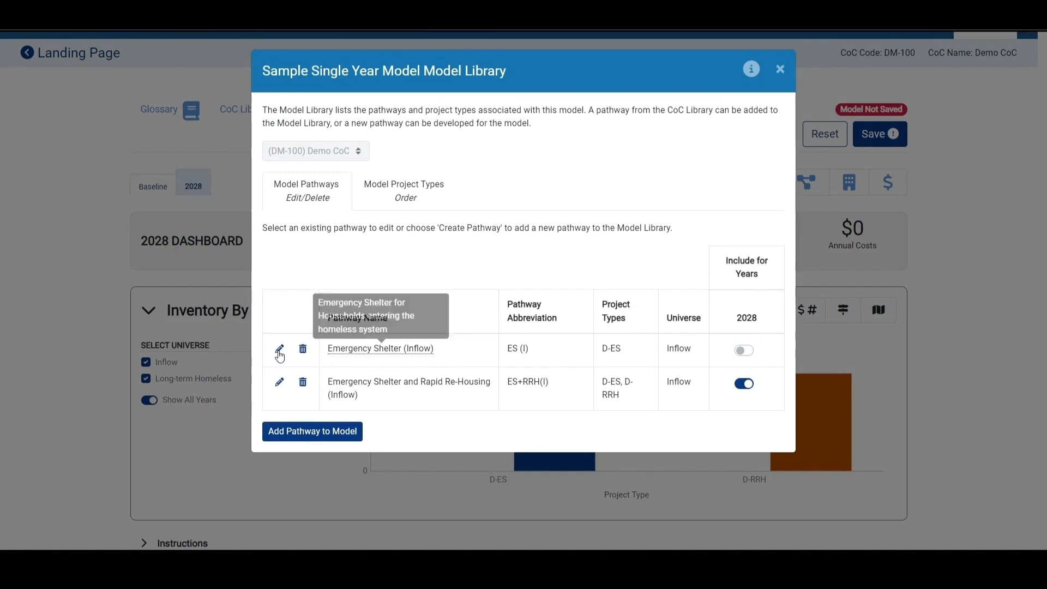
click(280, 349)
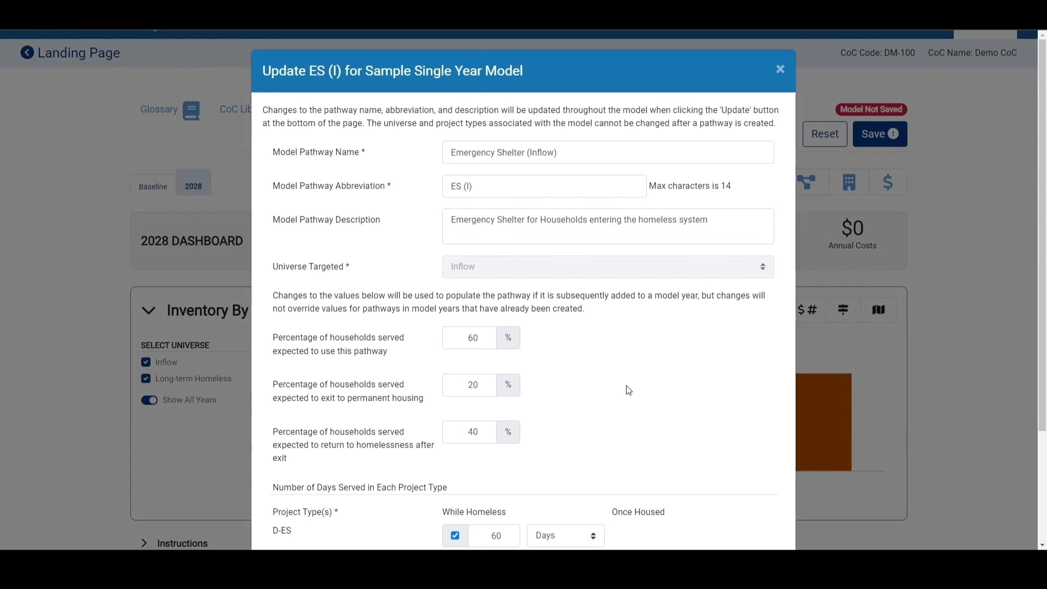
scroll(612, 386, down, 2)
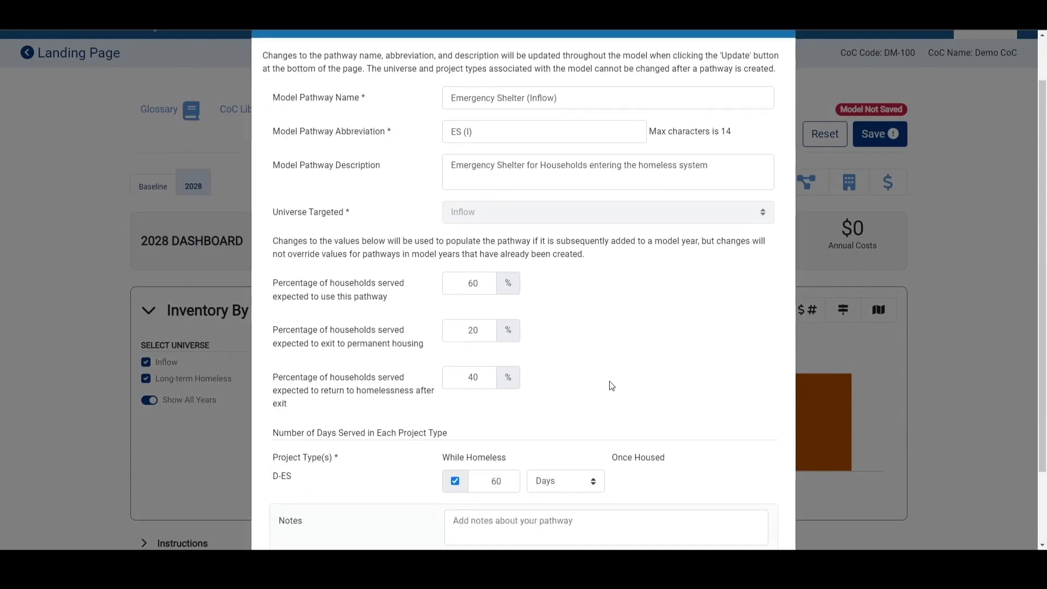